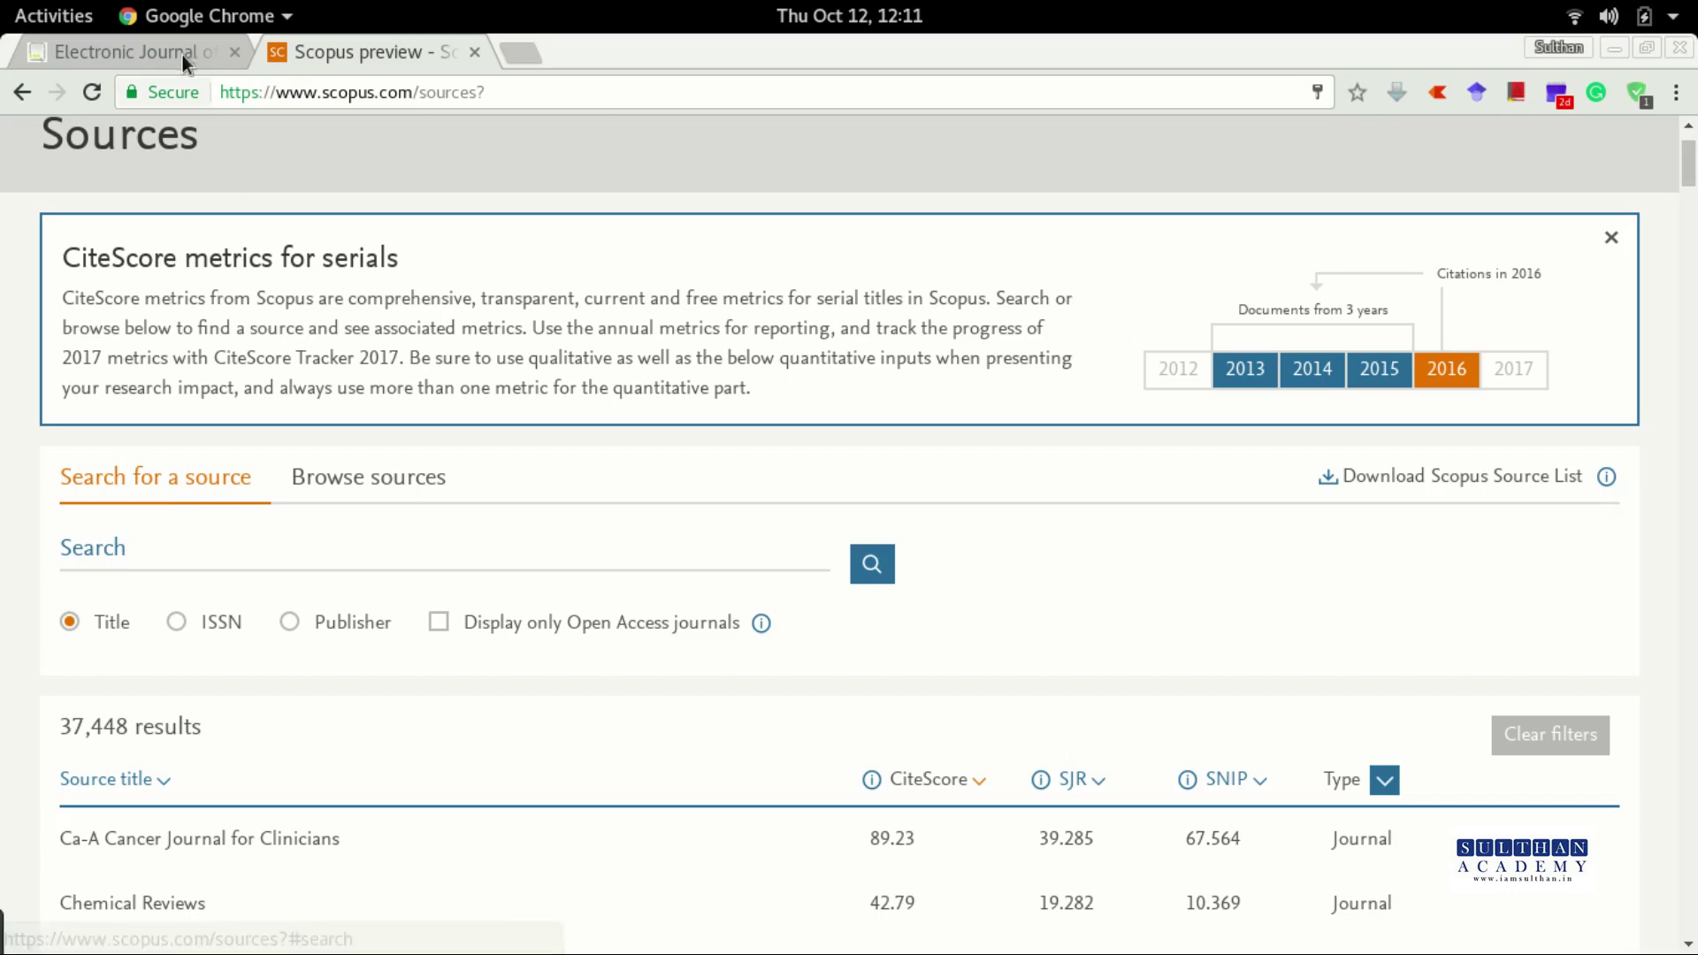
# Copy the journal's e-ISSN 2070-5948 from its homepage
pyautogui.hotkey('ctrl', 'pageup')
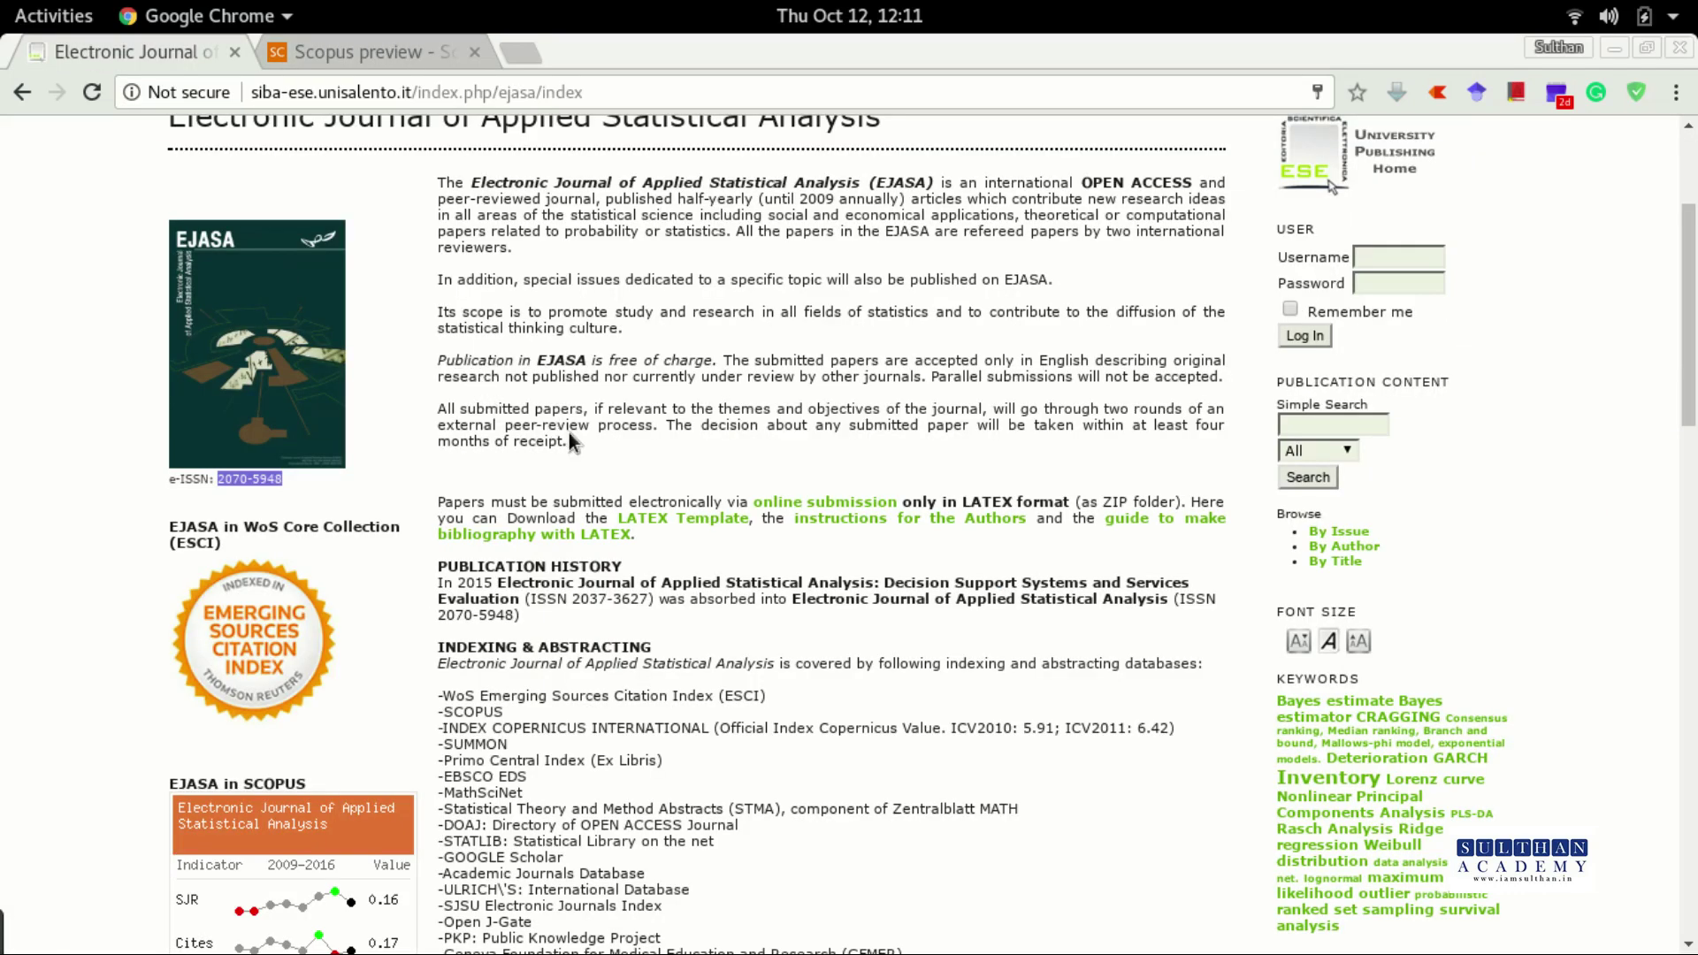
pyautogui.scroll(1, 569, 432)
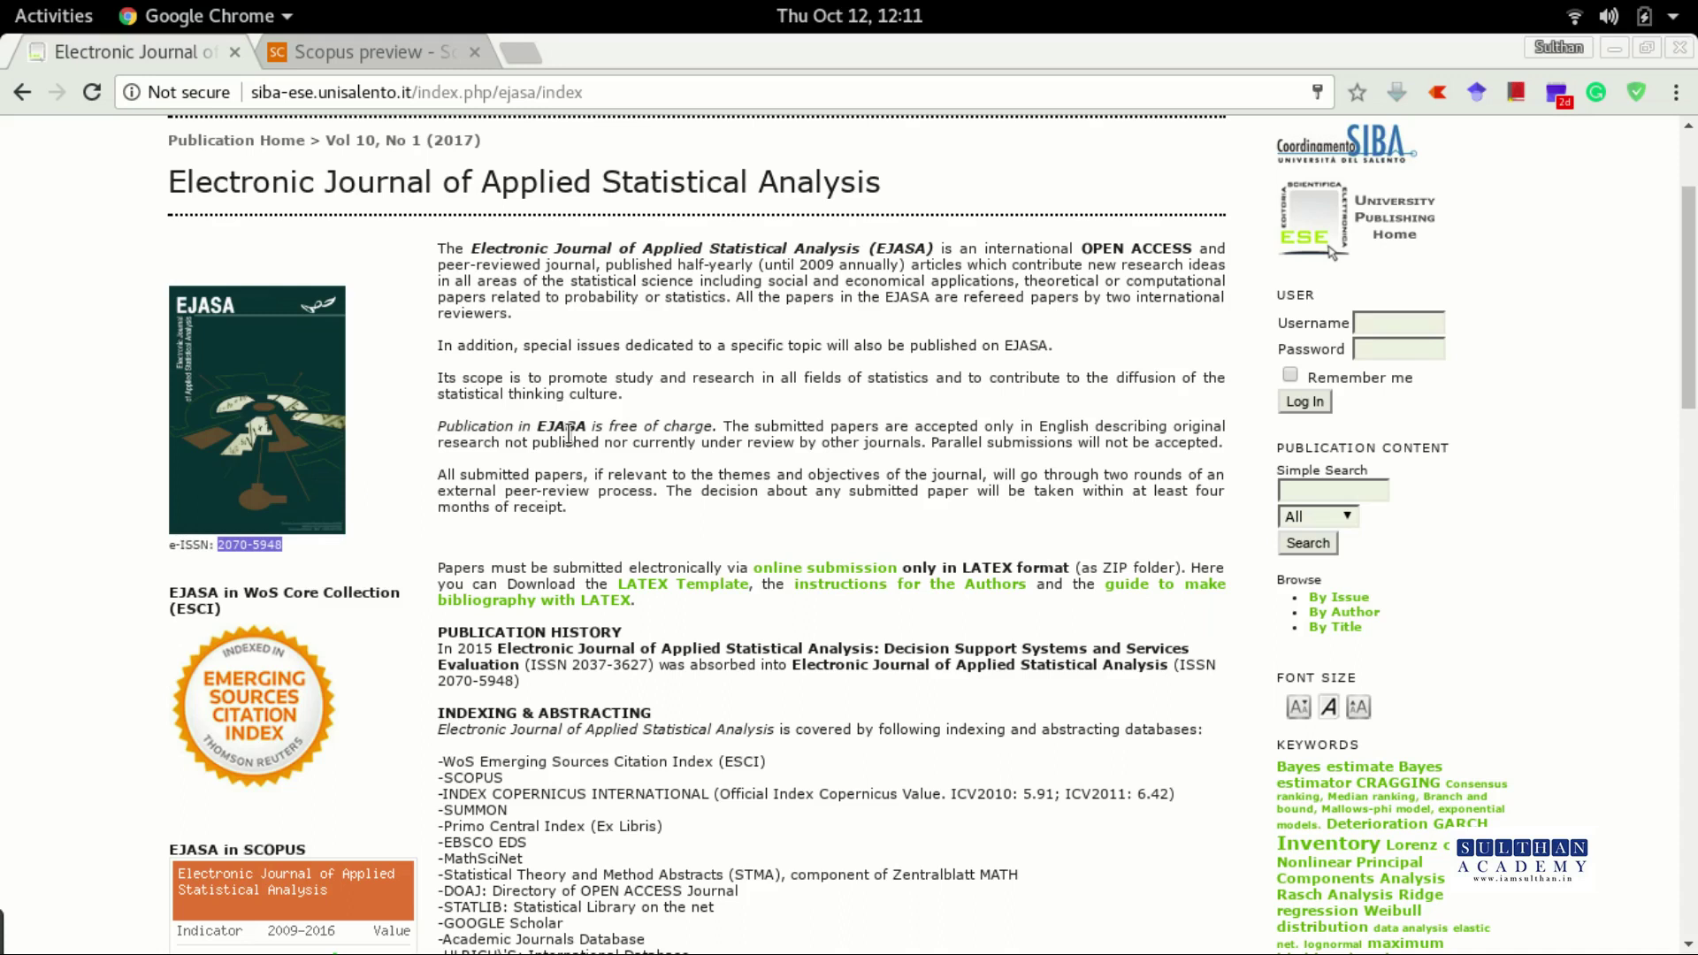
pyautogui.scroll(-3, 569, 432)
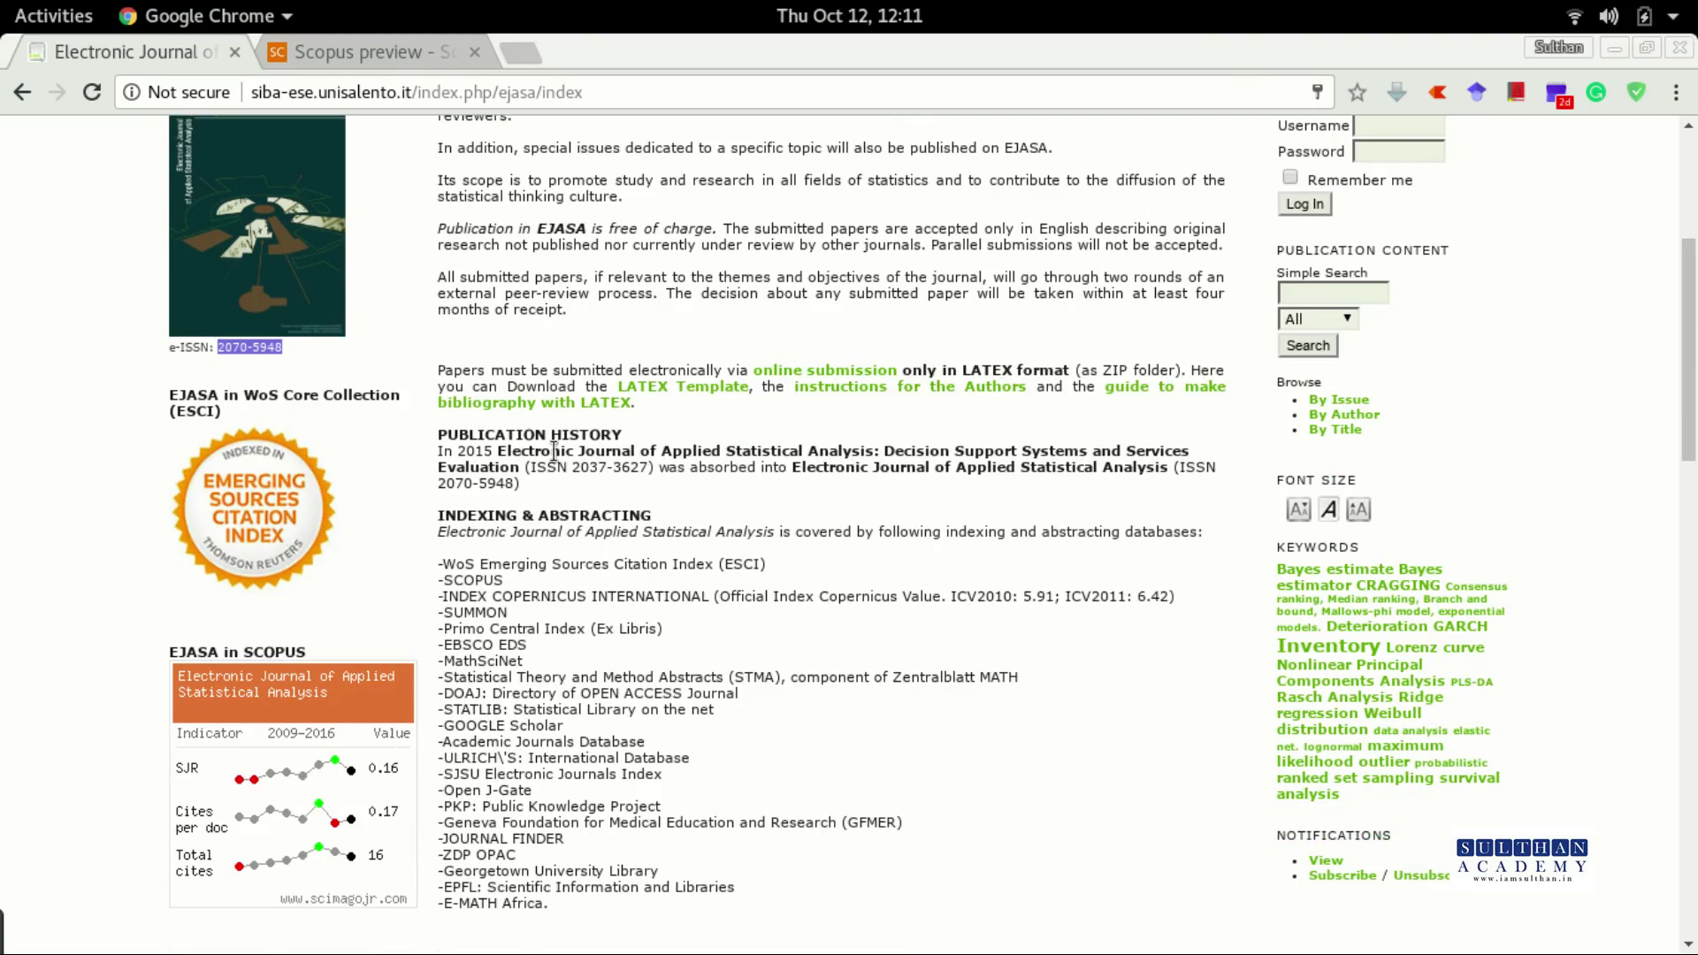
pyautogui.rightClick(263, 343)
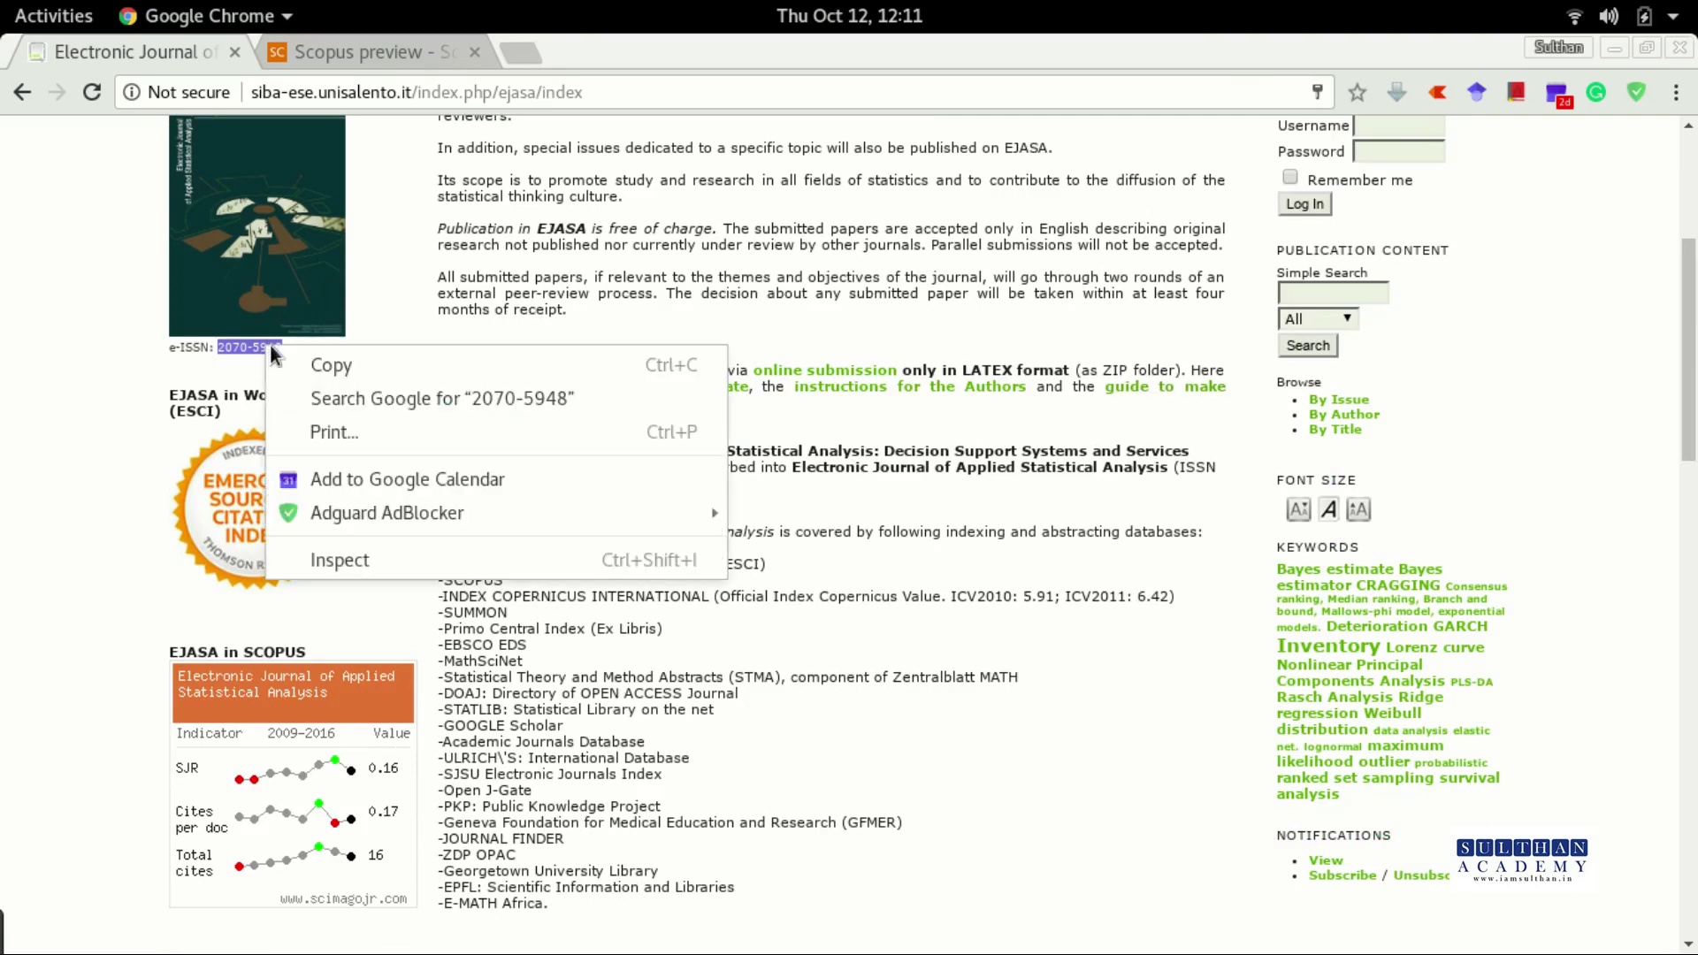
pyautogui.click(312, 366)
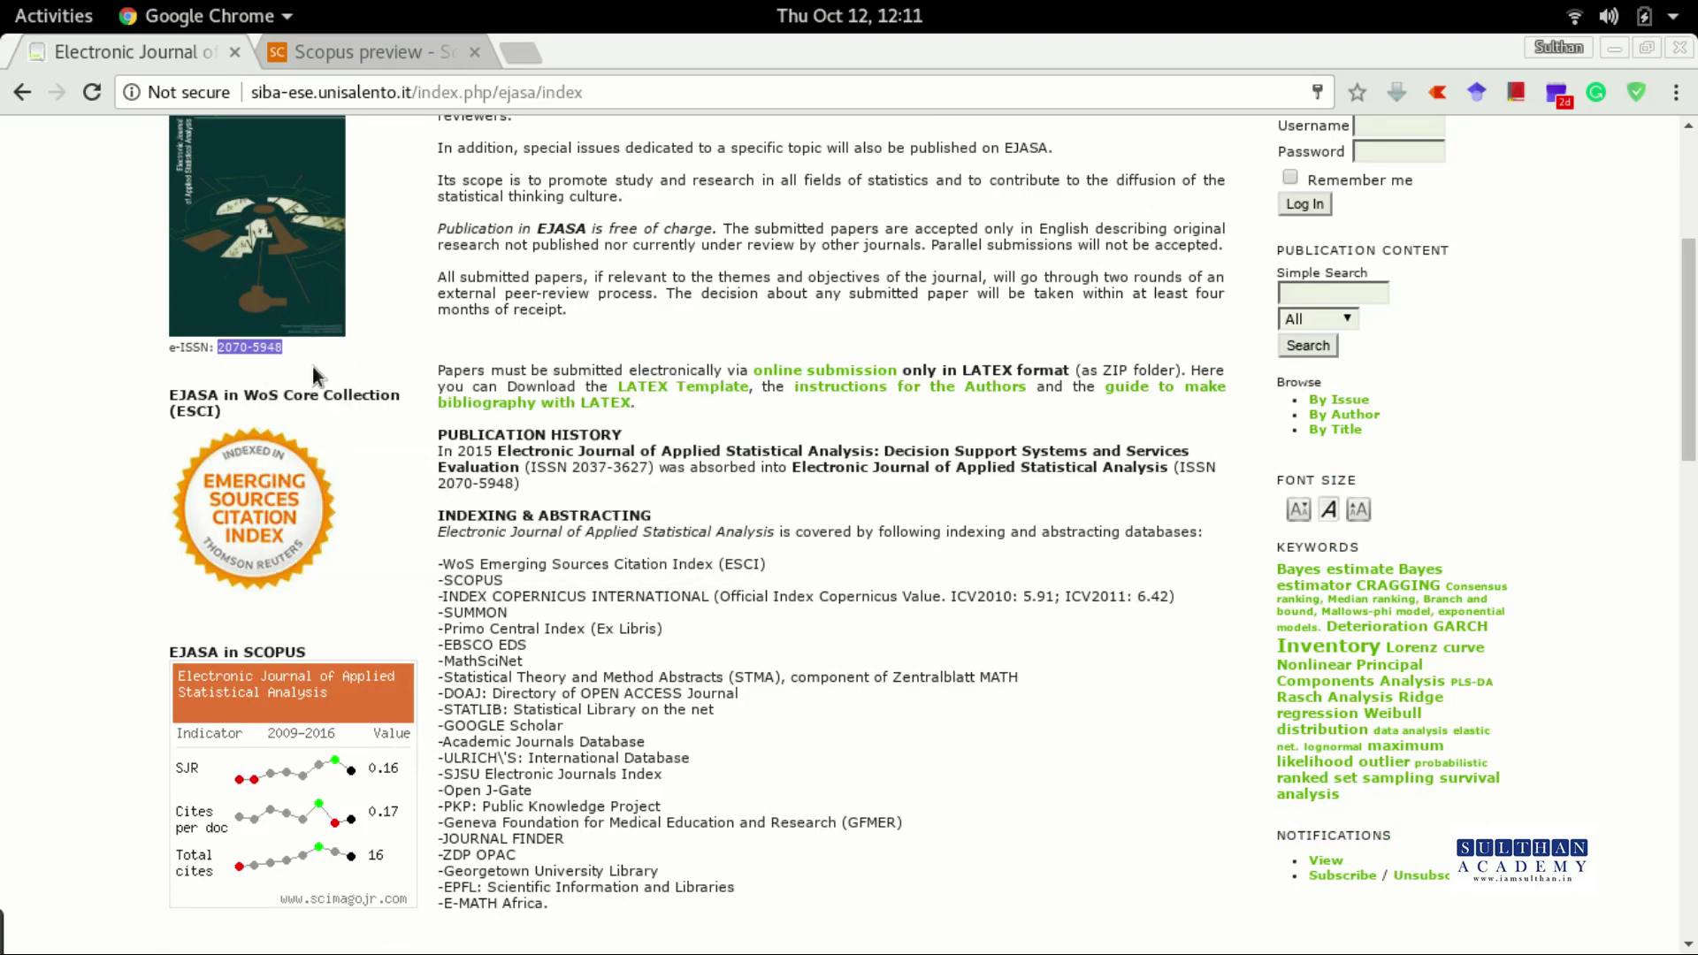
# Search Scopus Sources by ISSN 2070-5948 to find the Electronic Journal of Applied Statistical Analysis
pyautogui.click(422, 60)
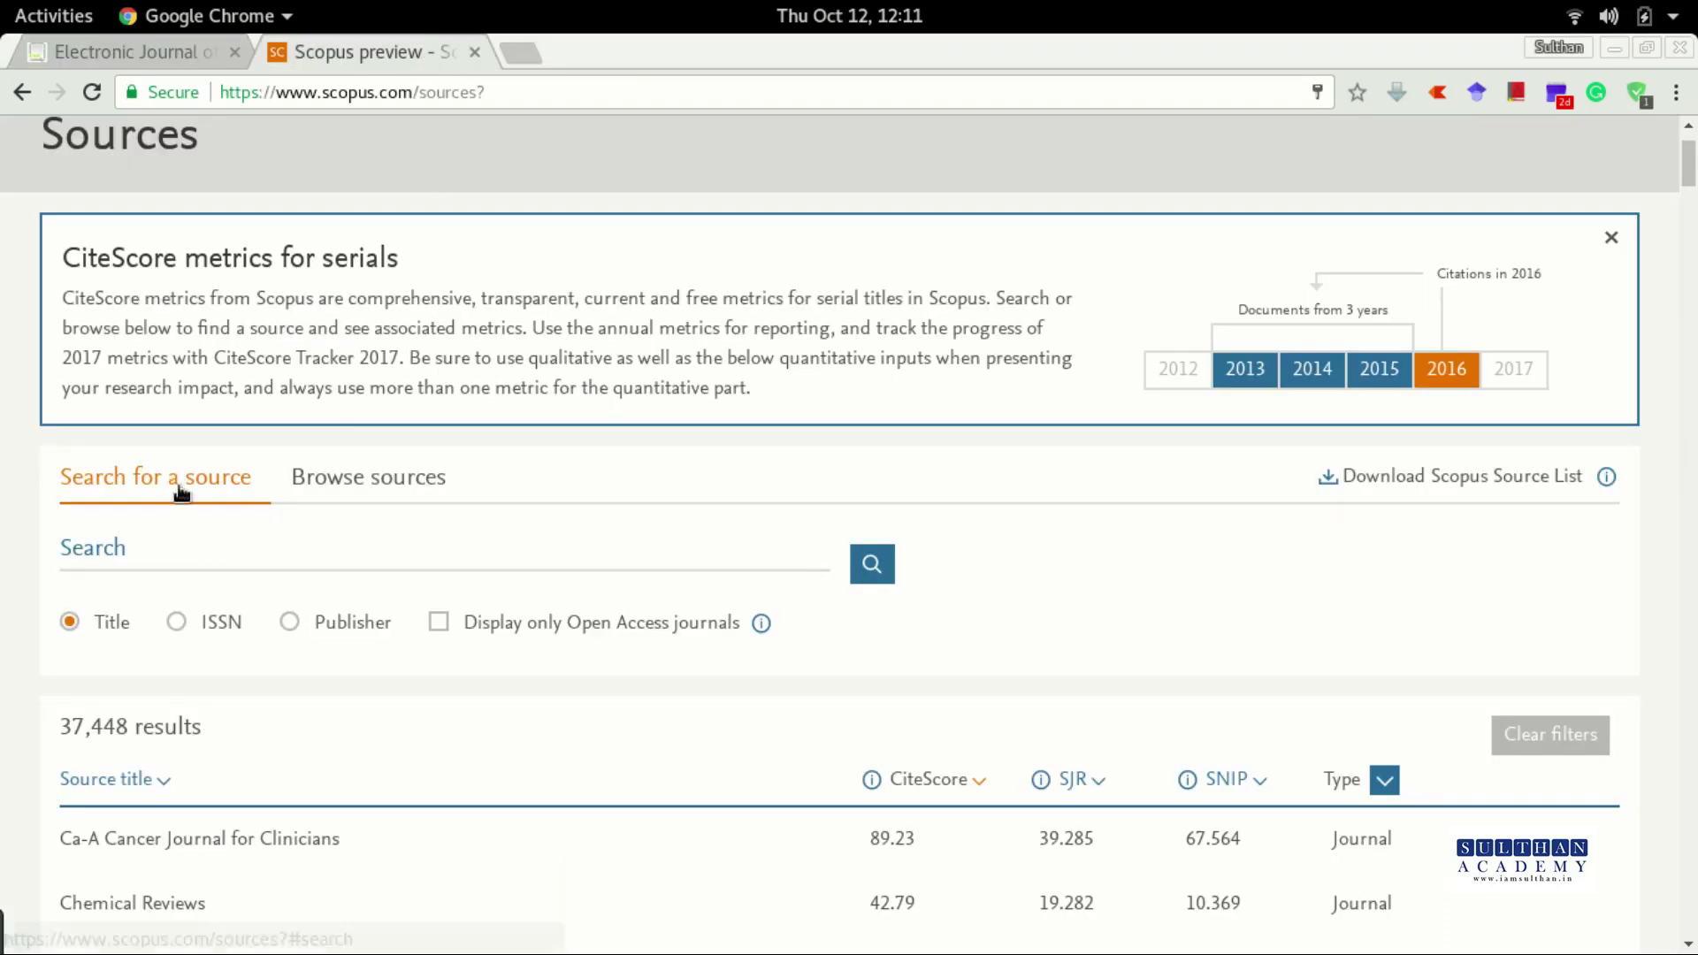
pyautogui.click(117, 555)
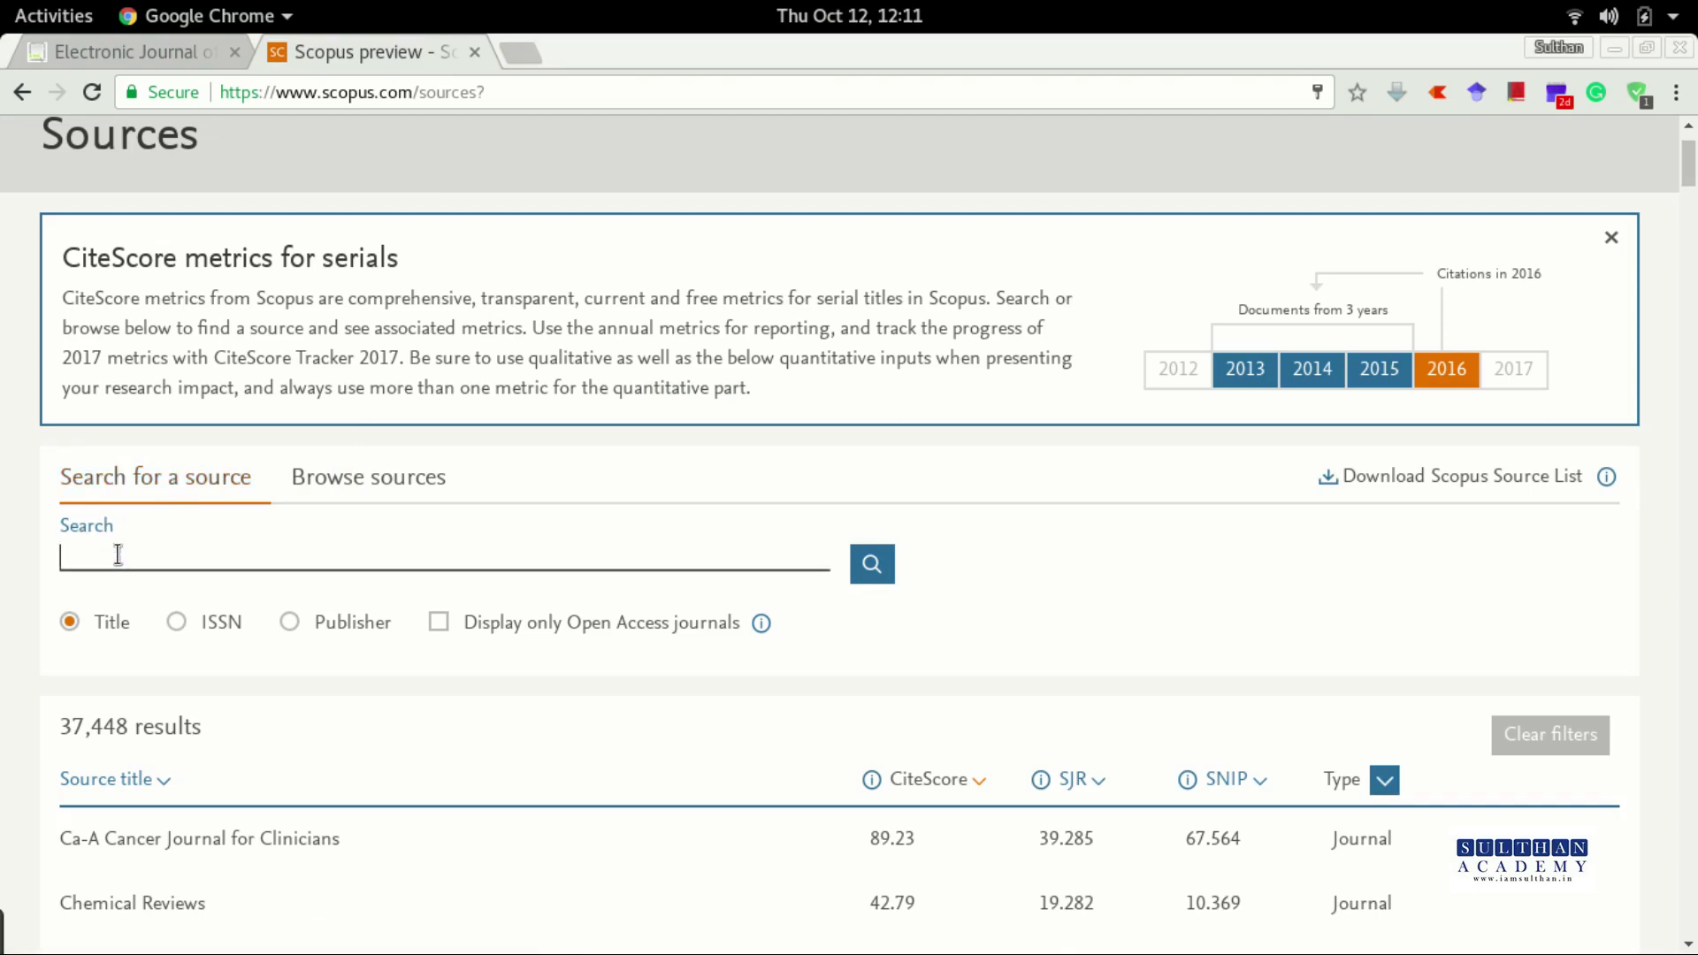
pyautogui.write('2070-5948')
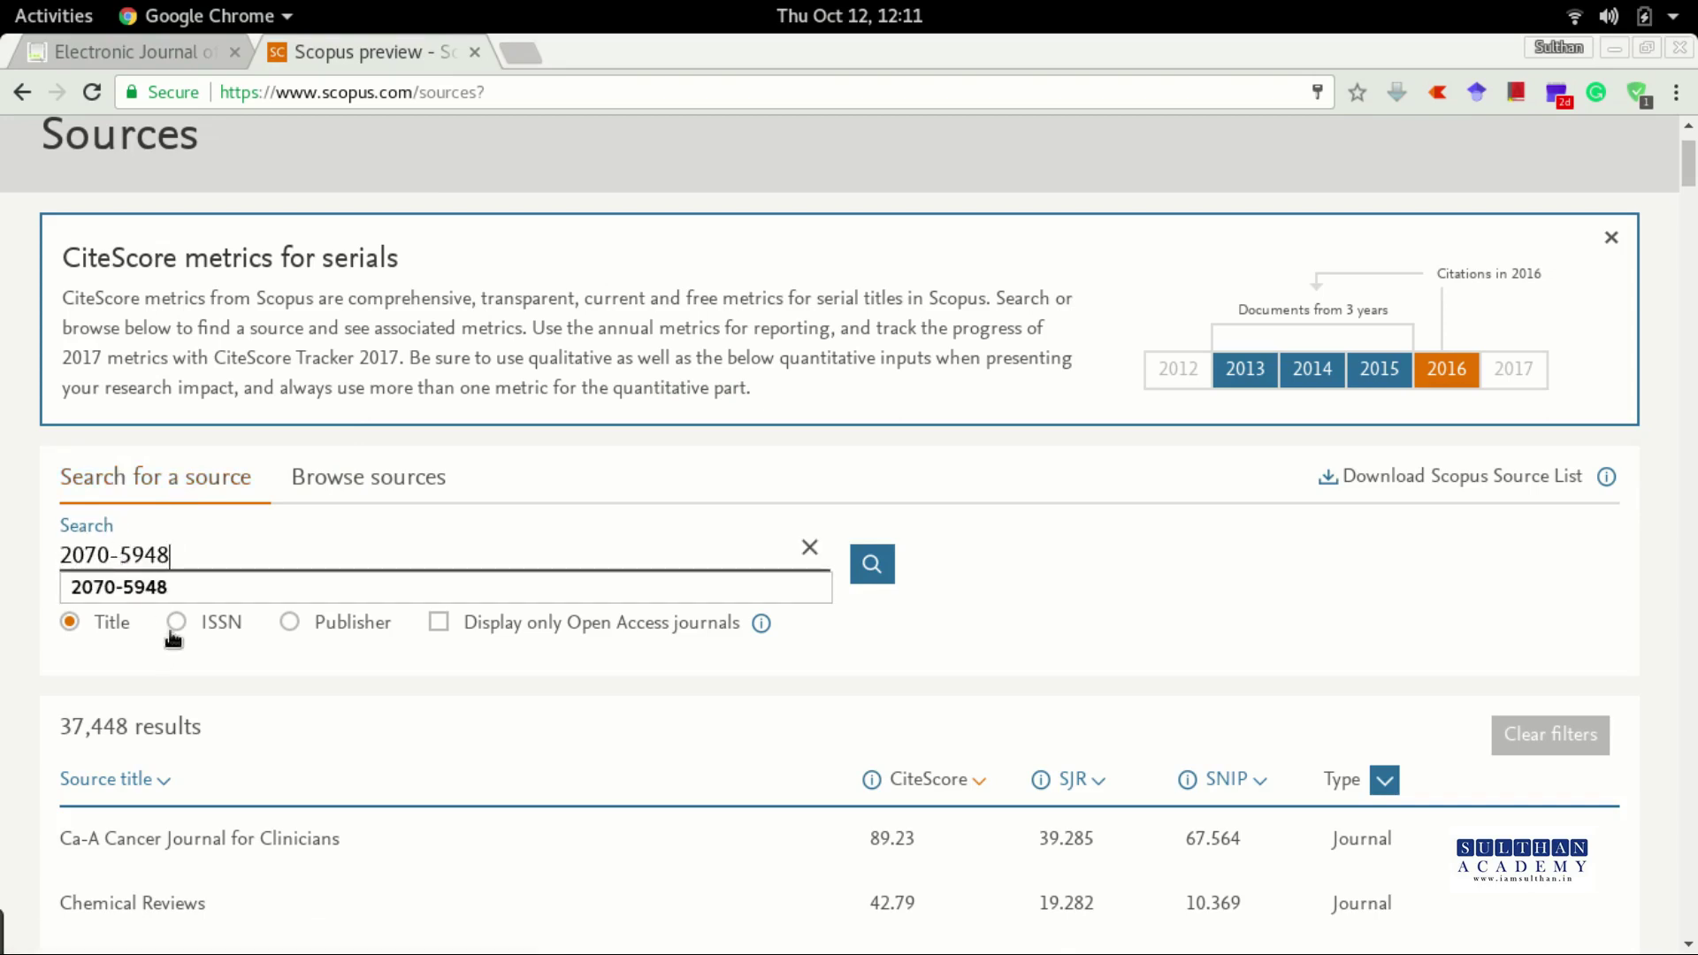
pyautogui.click(173, 623)
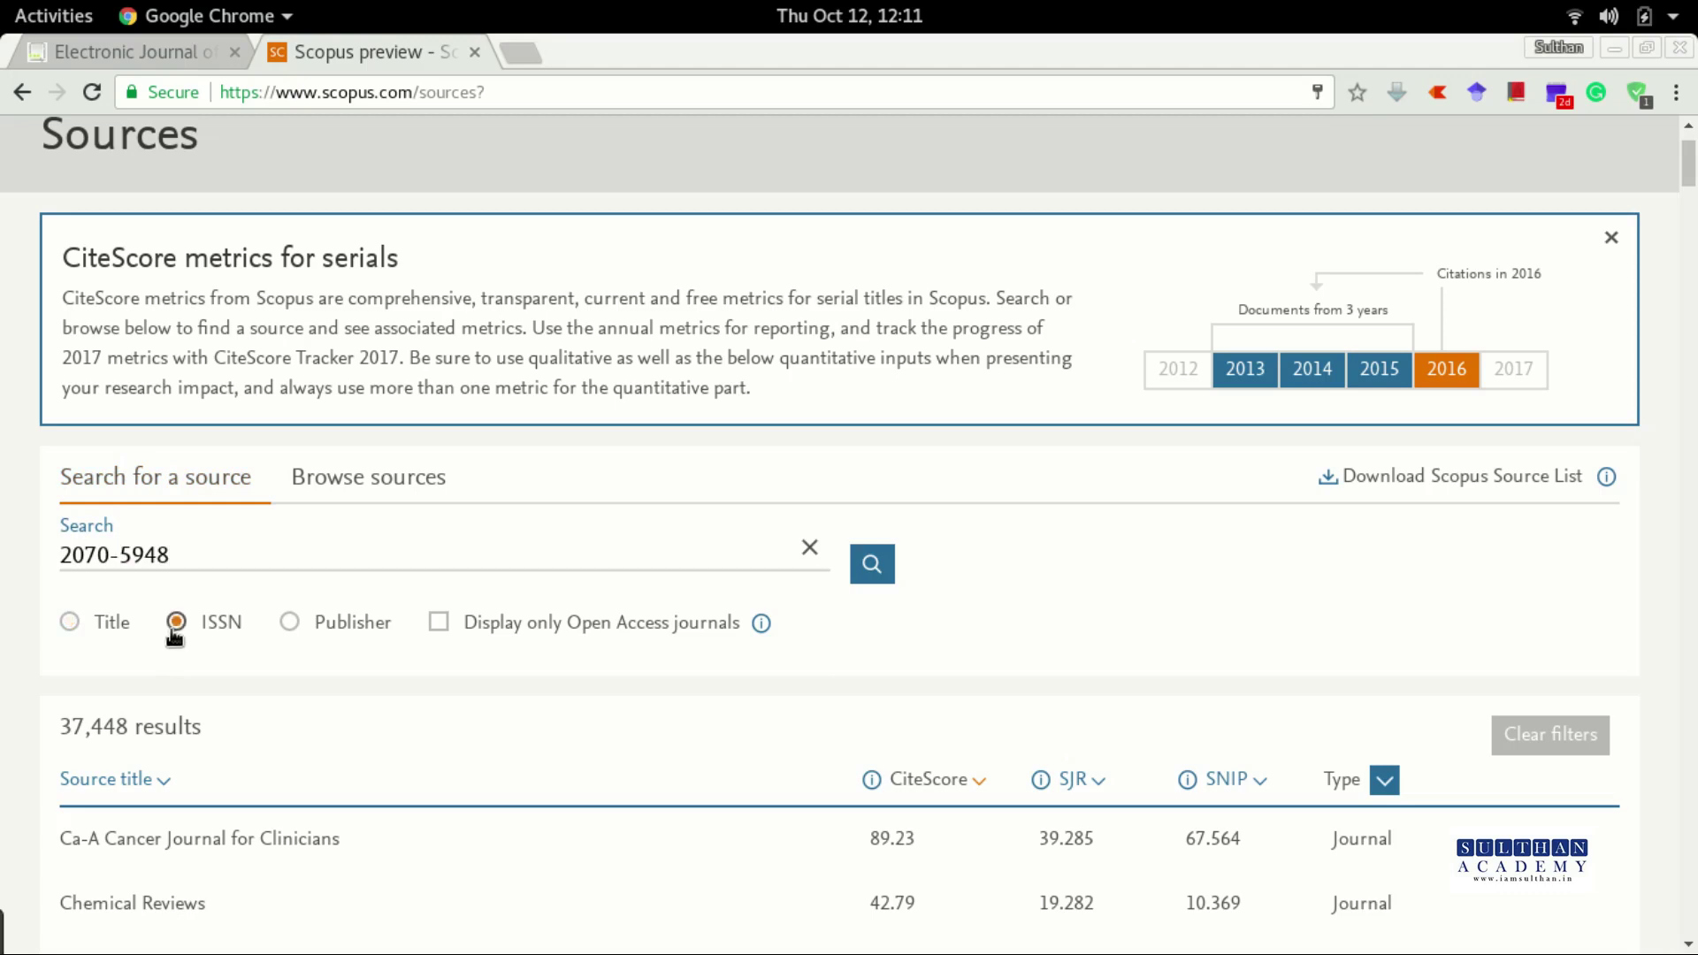
pyautogui.click(870, 570)
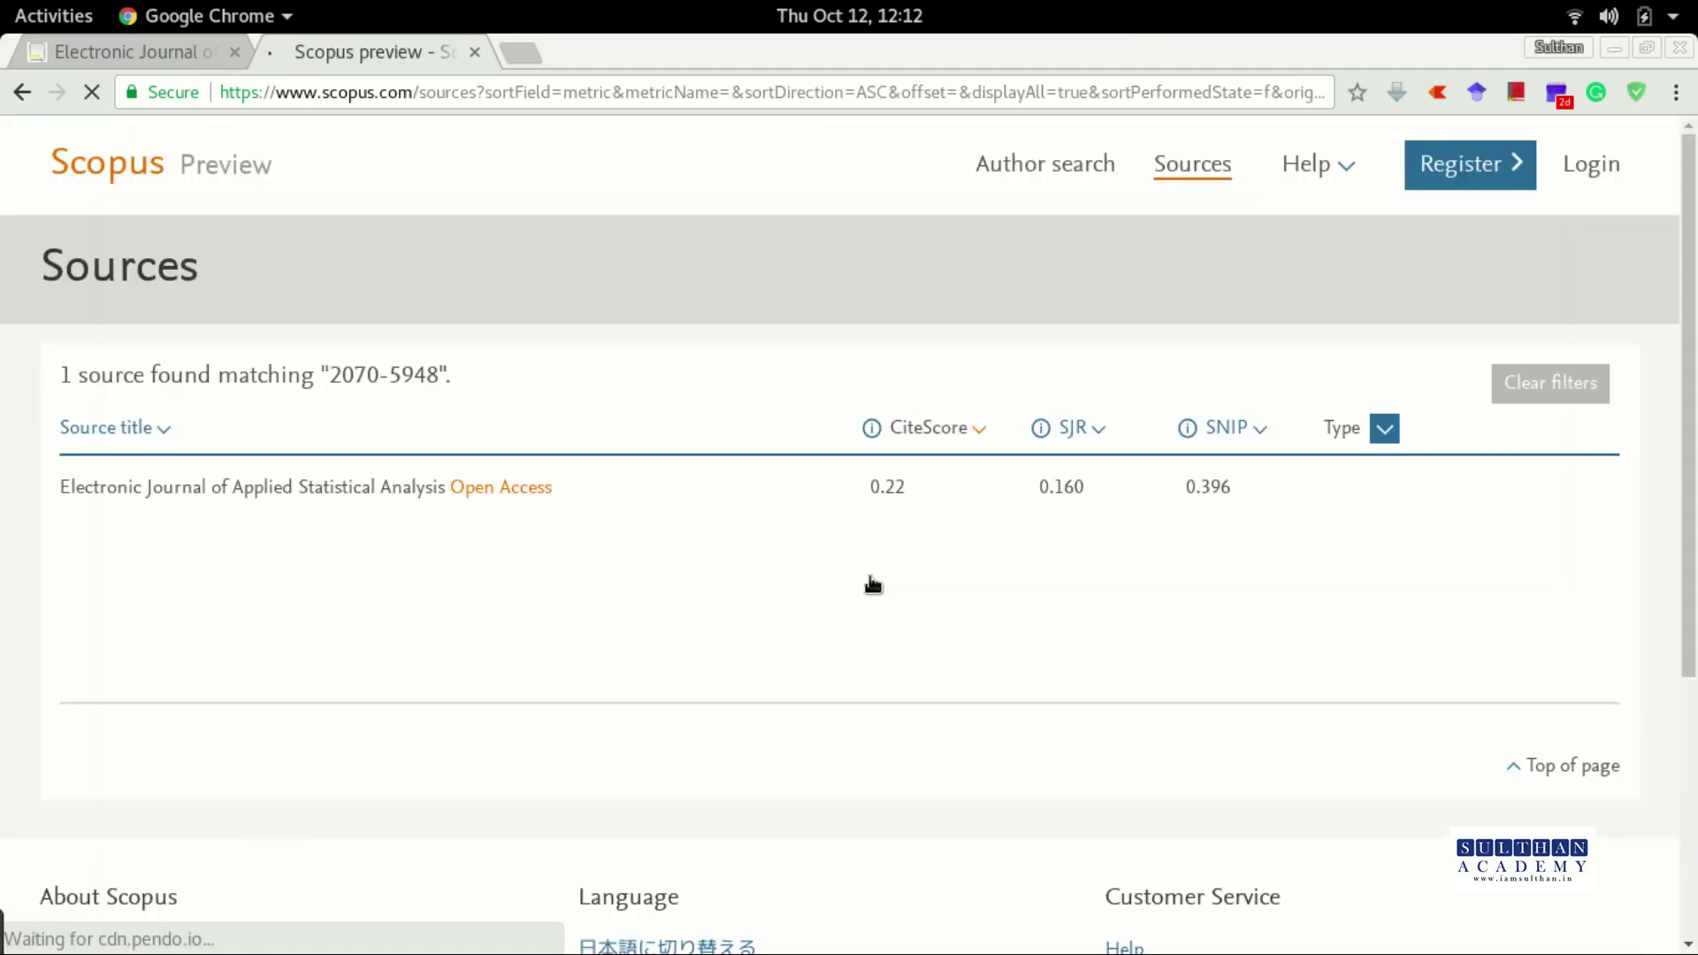
pyautogui.scroll(-3, 164, 744)
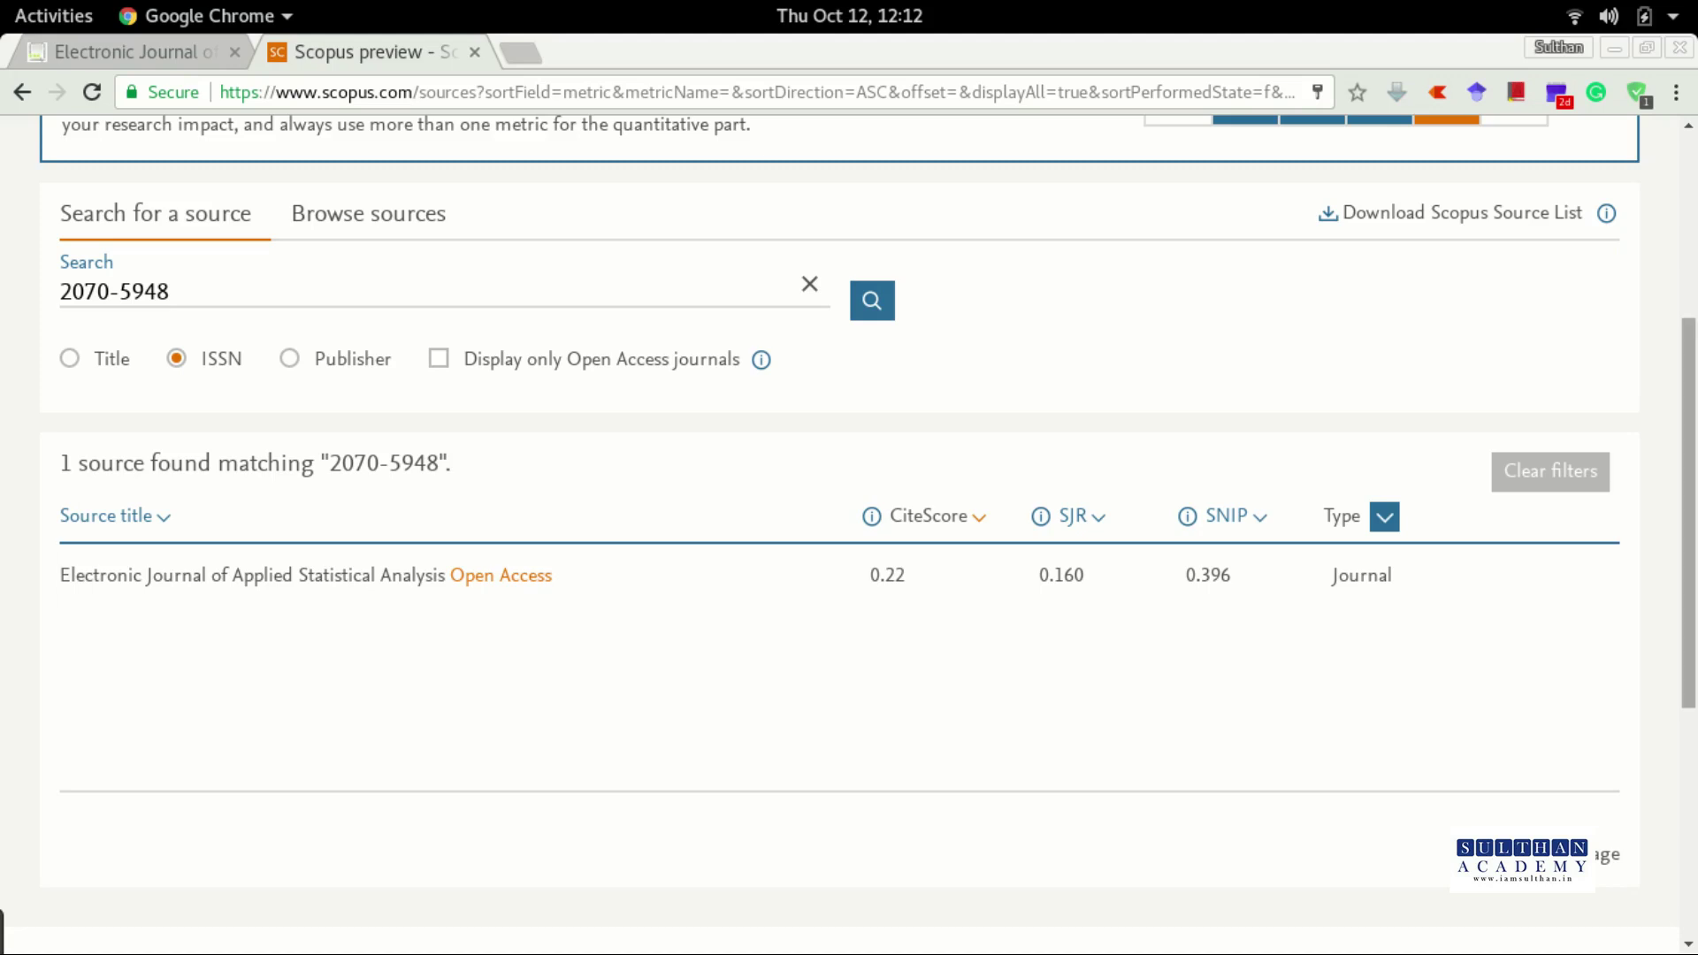
pyautogui.click(1694, 225)
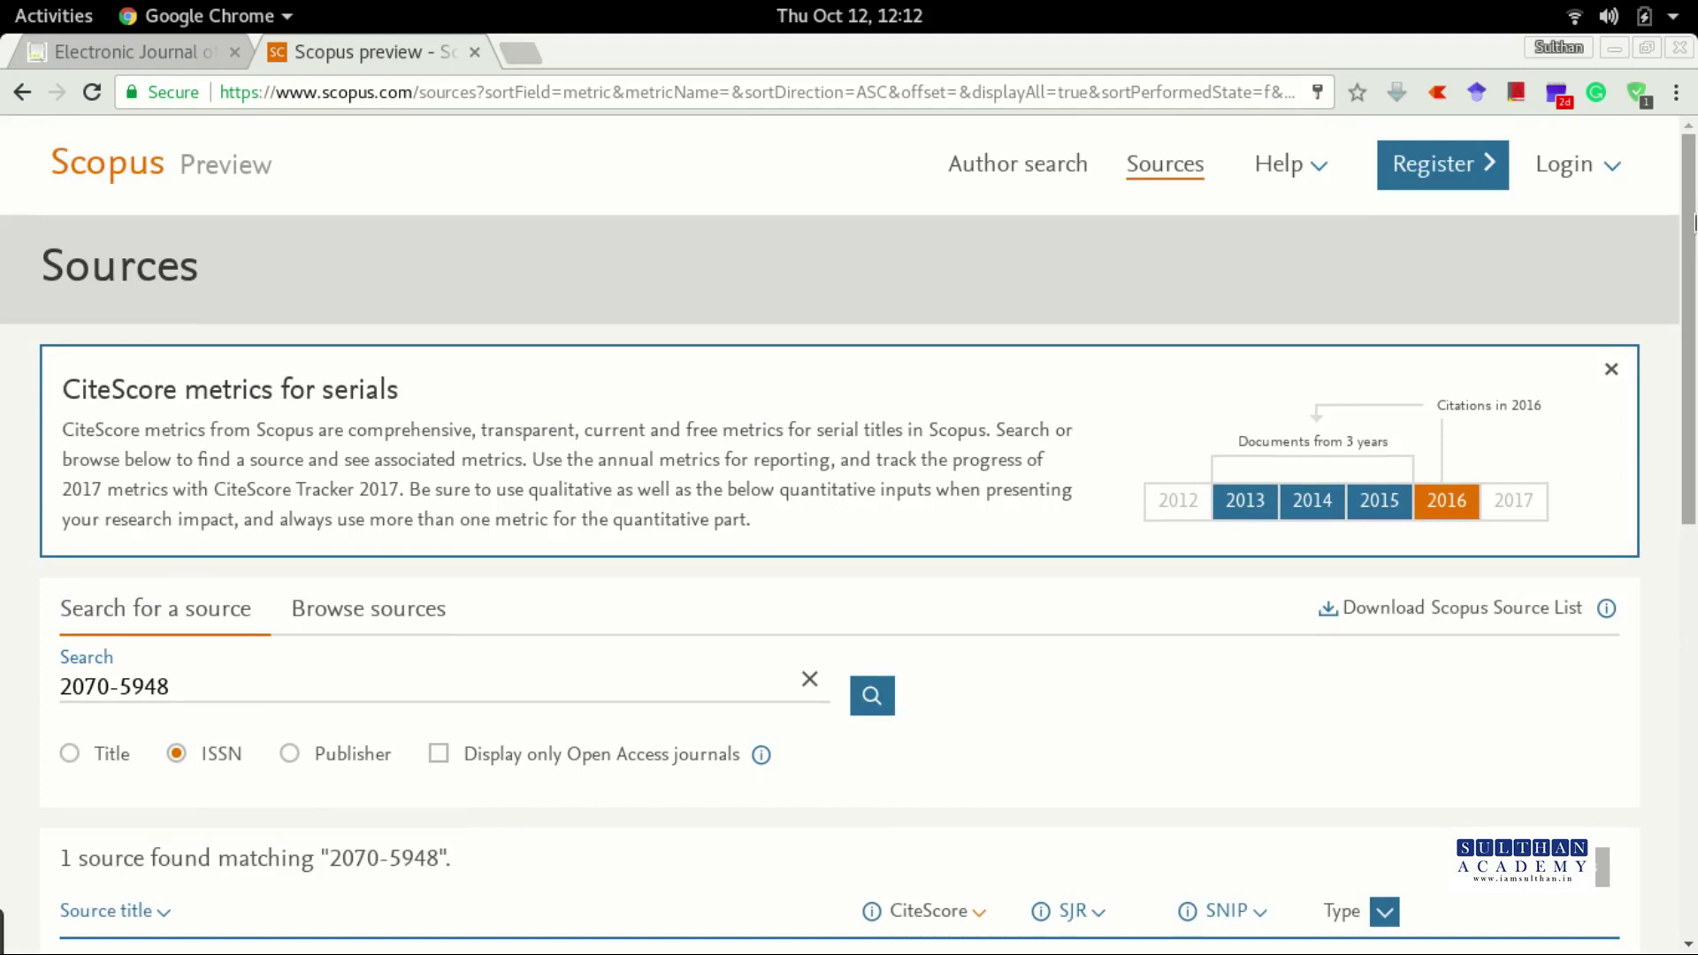
pyautogui.scroll(-3, 511, 160)
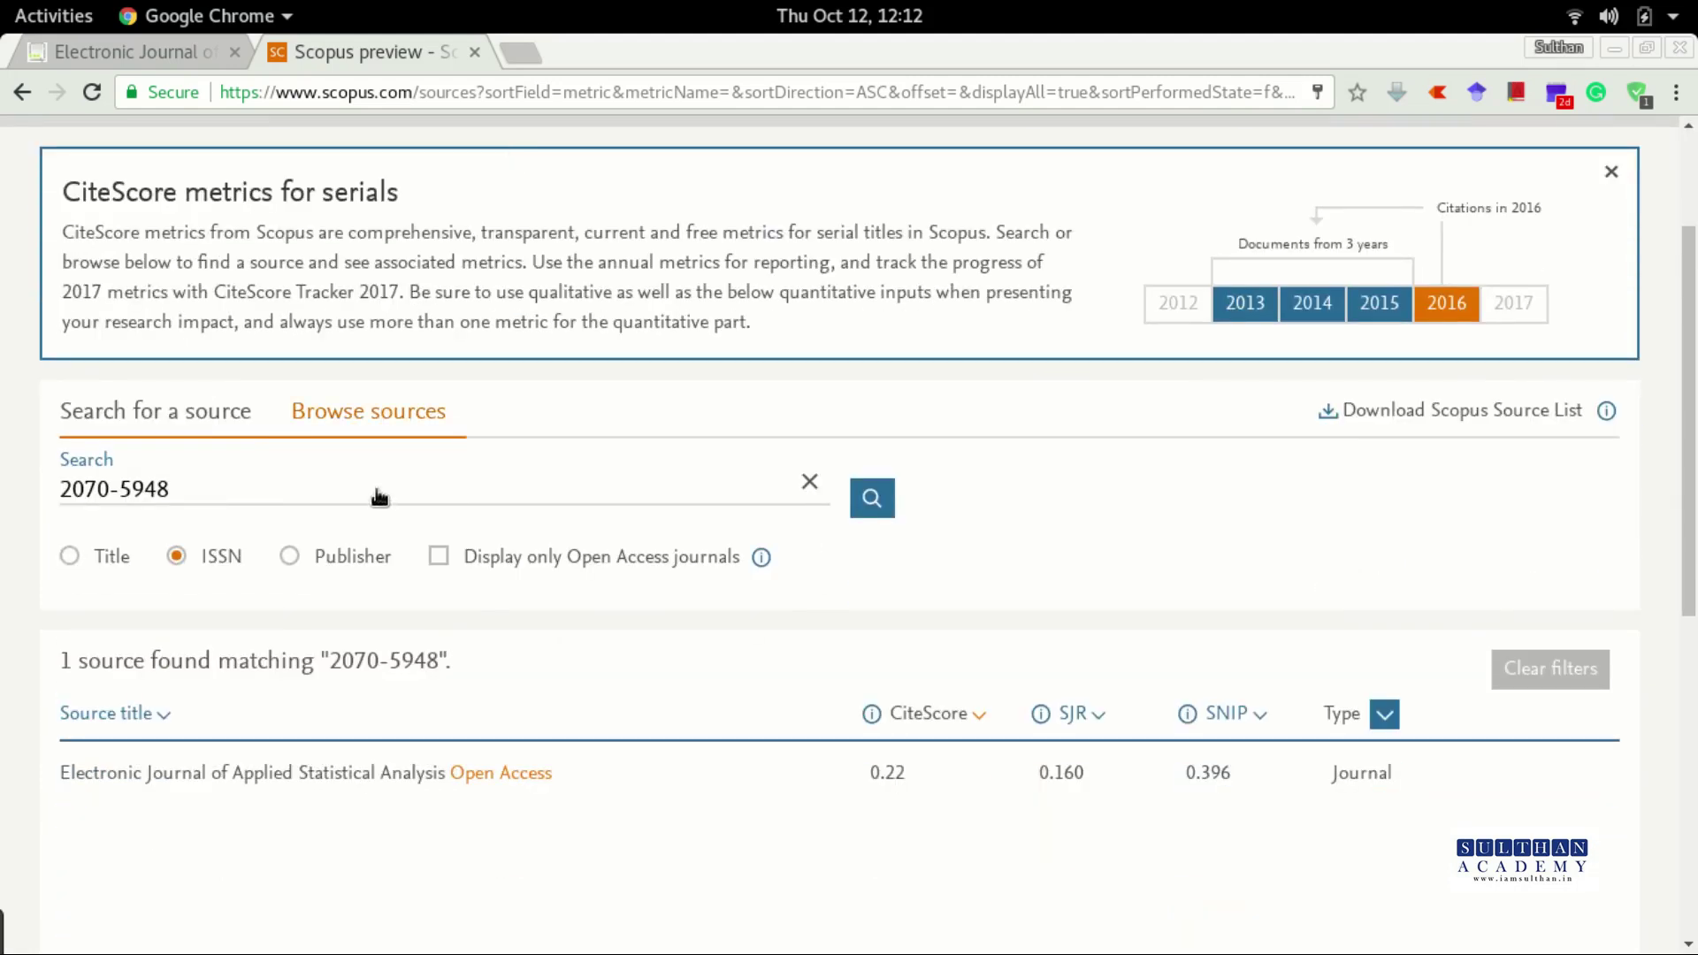
pyautogui.scroll(2, 491, 419)
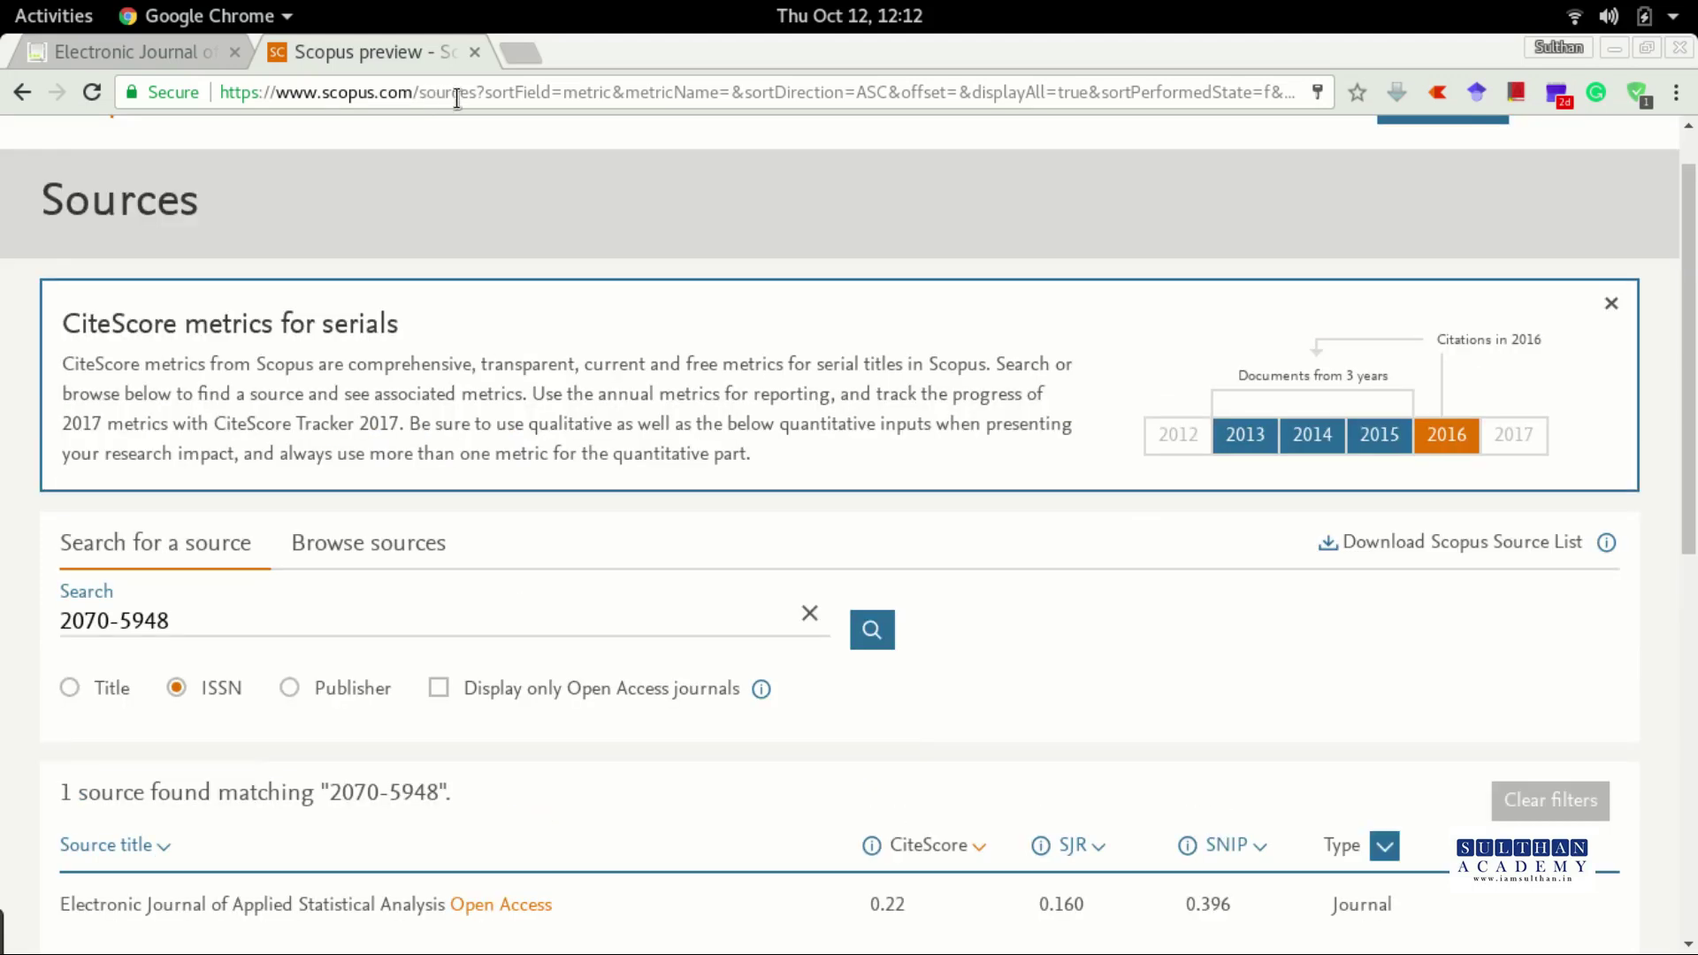
# Browse sources and choose the Economics, Econometrics and Finance subject area
pyautogui.click(368, 547)
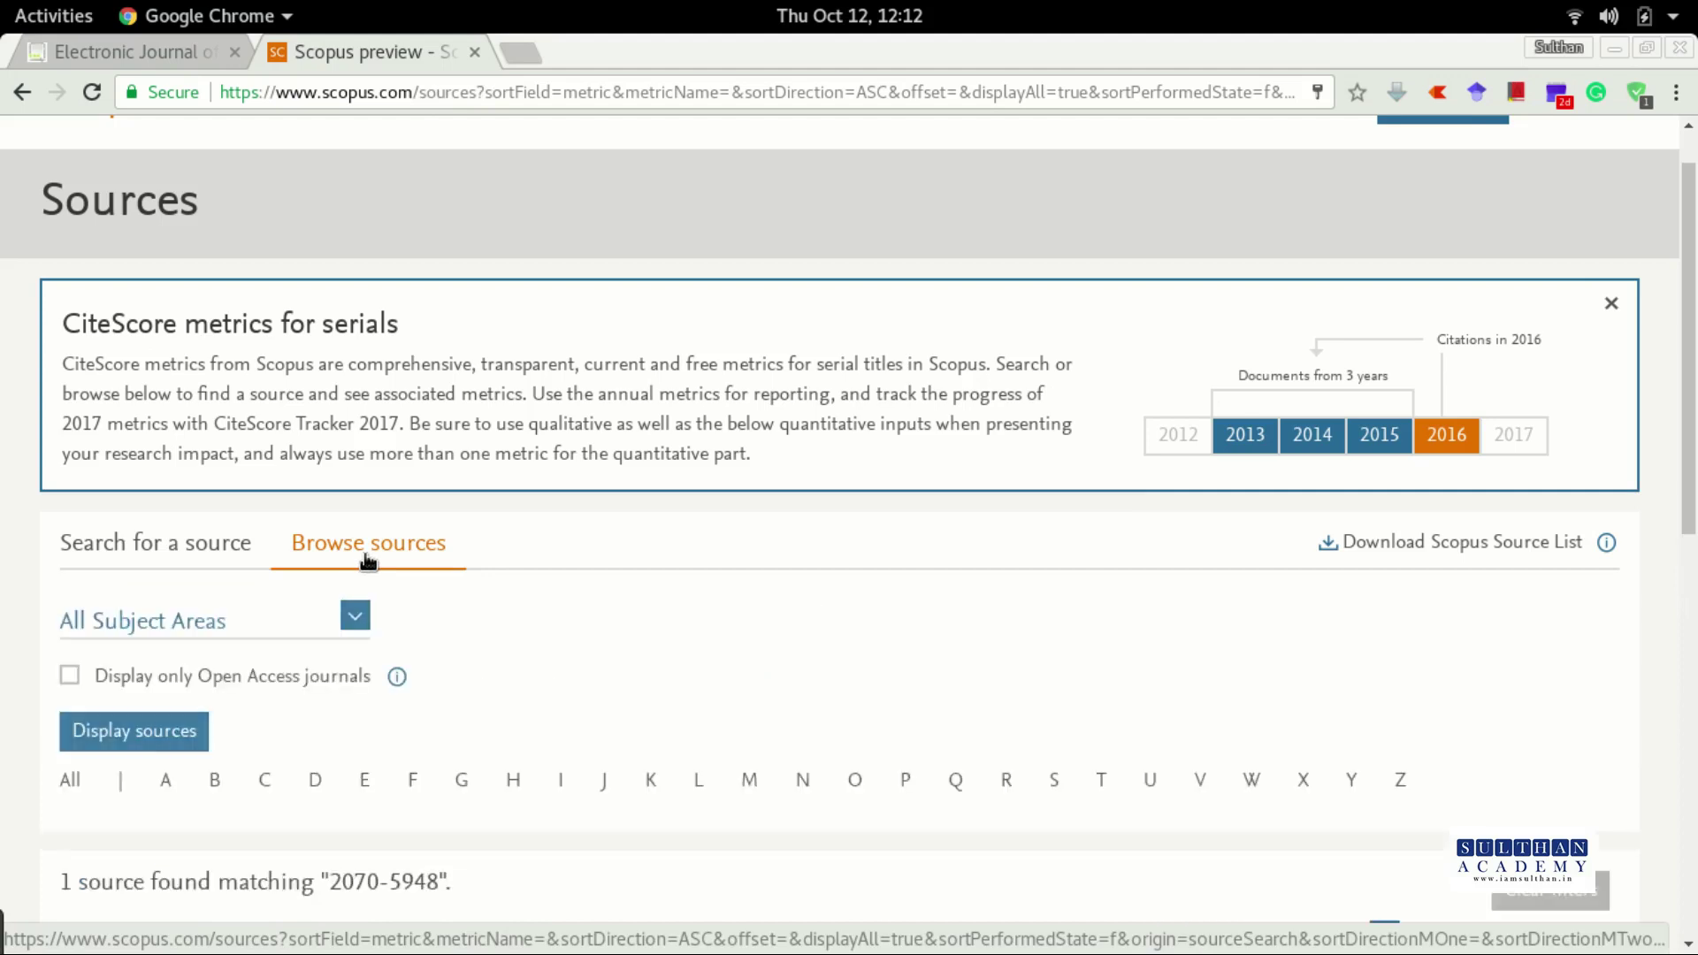
pyautogui.scroll(-2, 368, 561)
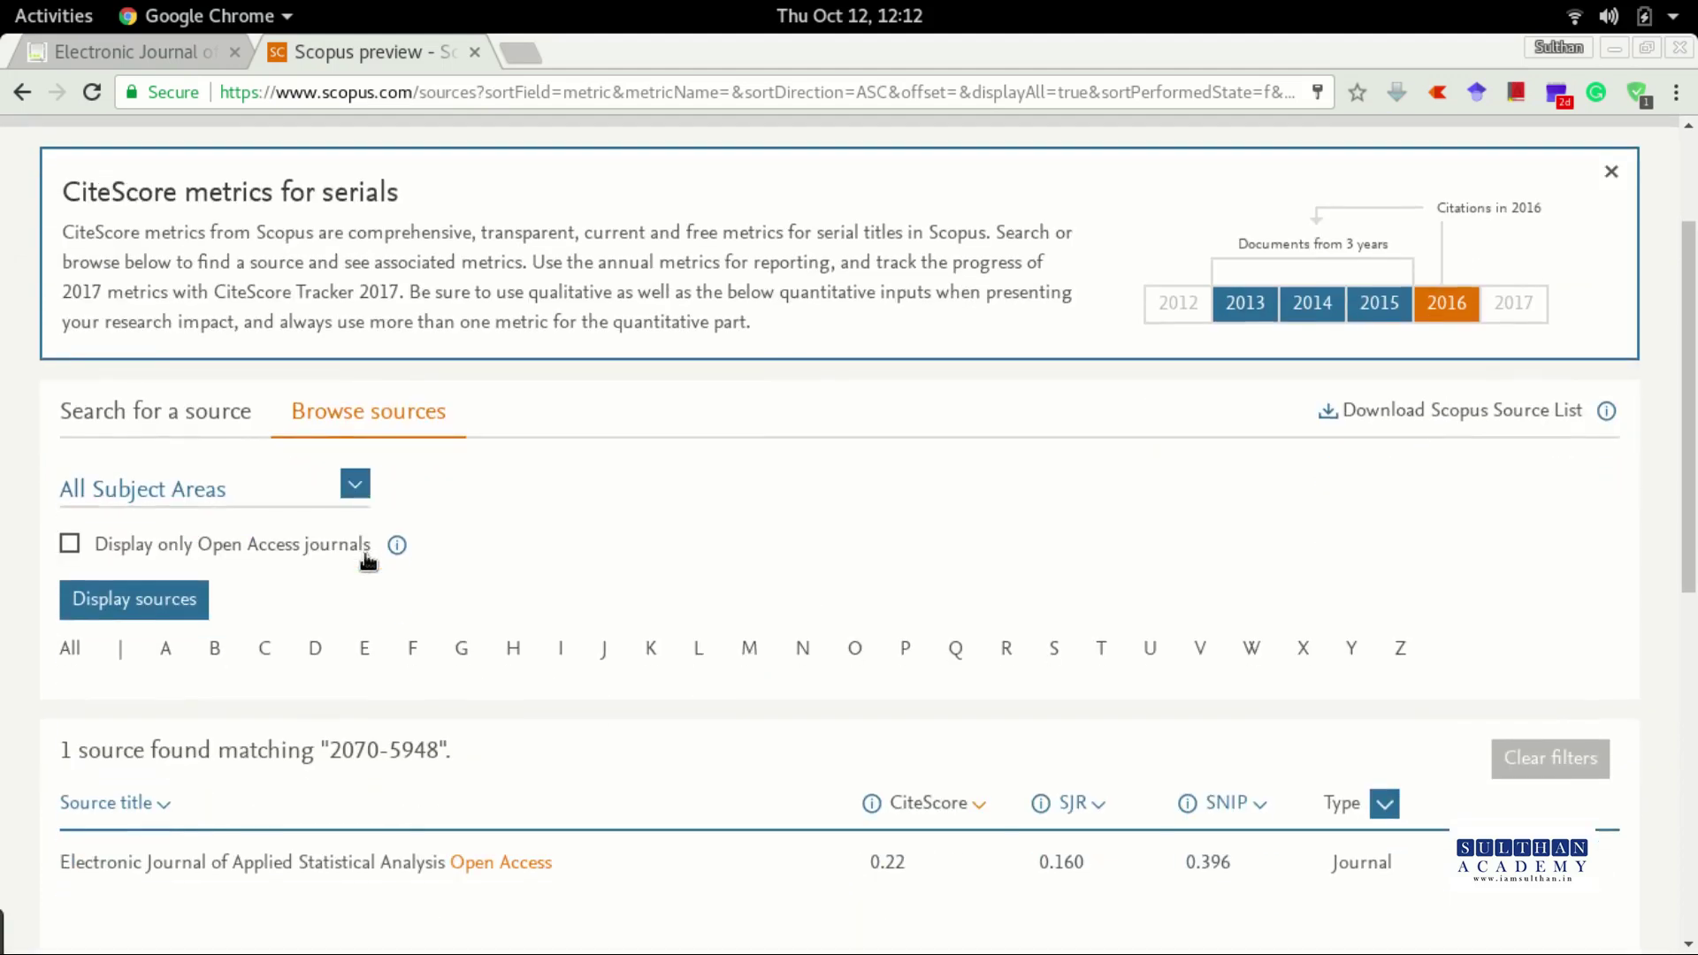
pyautogui.click(362, 488)
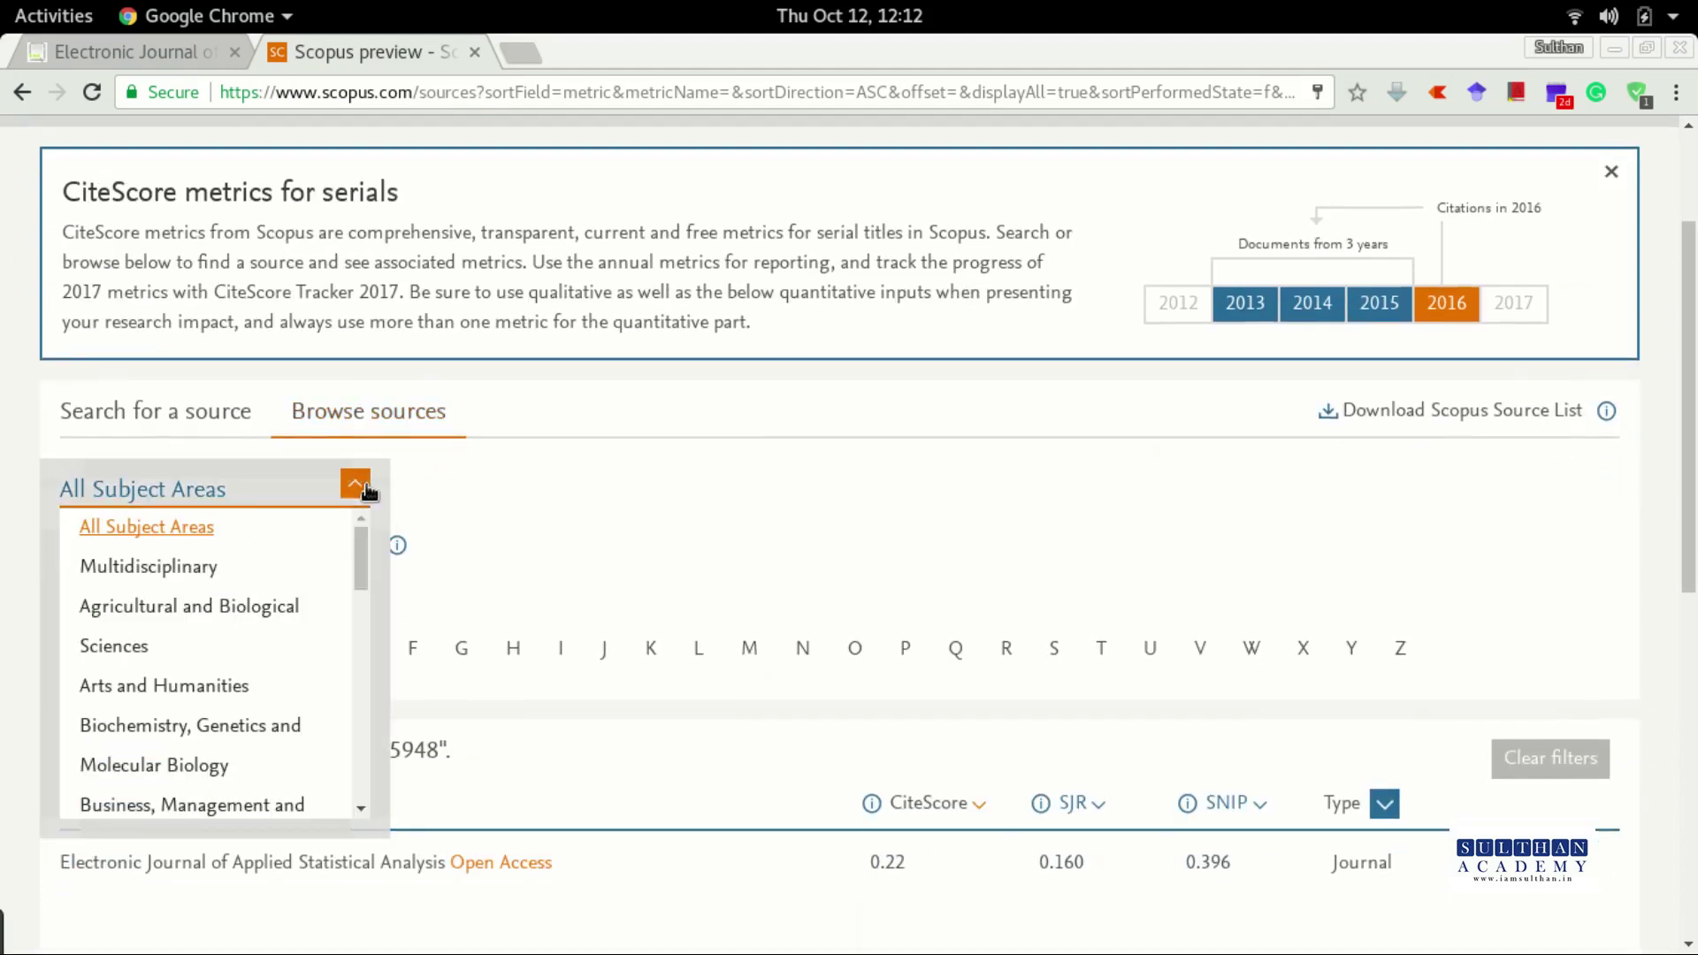
pyautogui.scroll(-1, 239, 783)
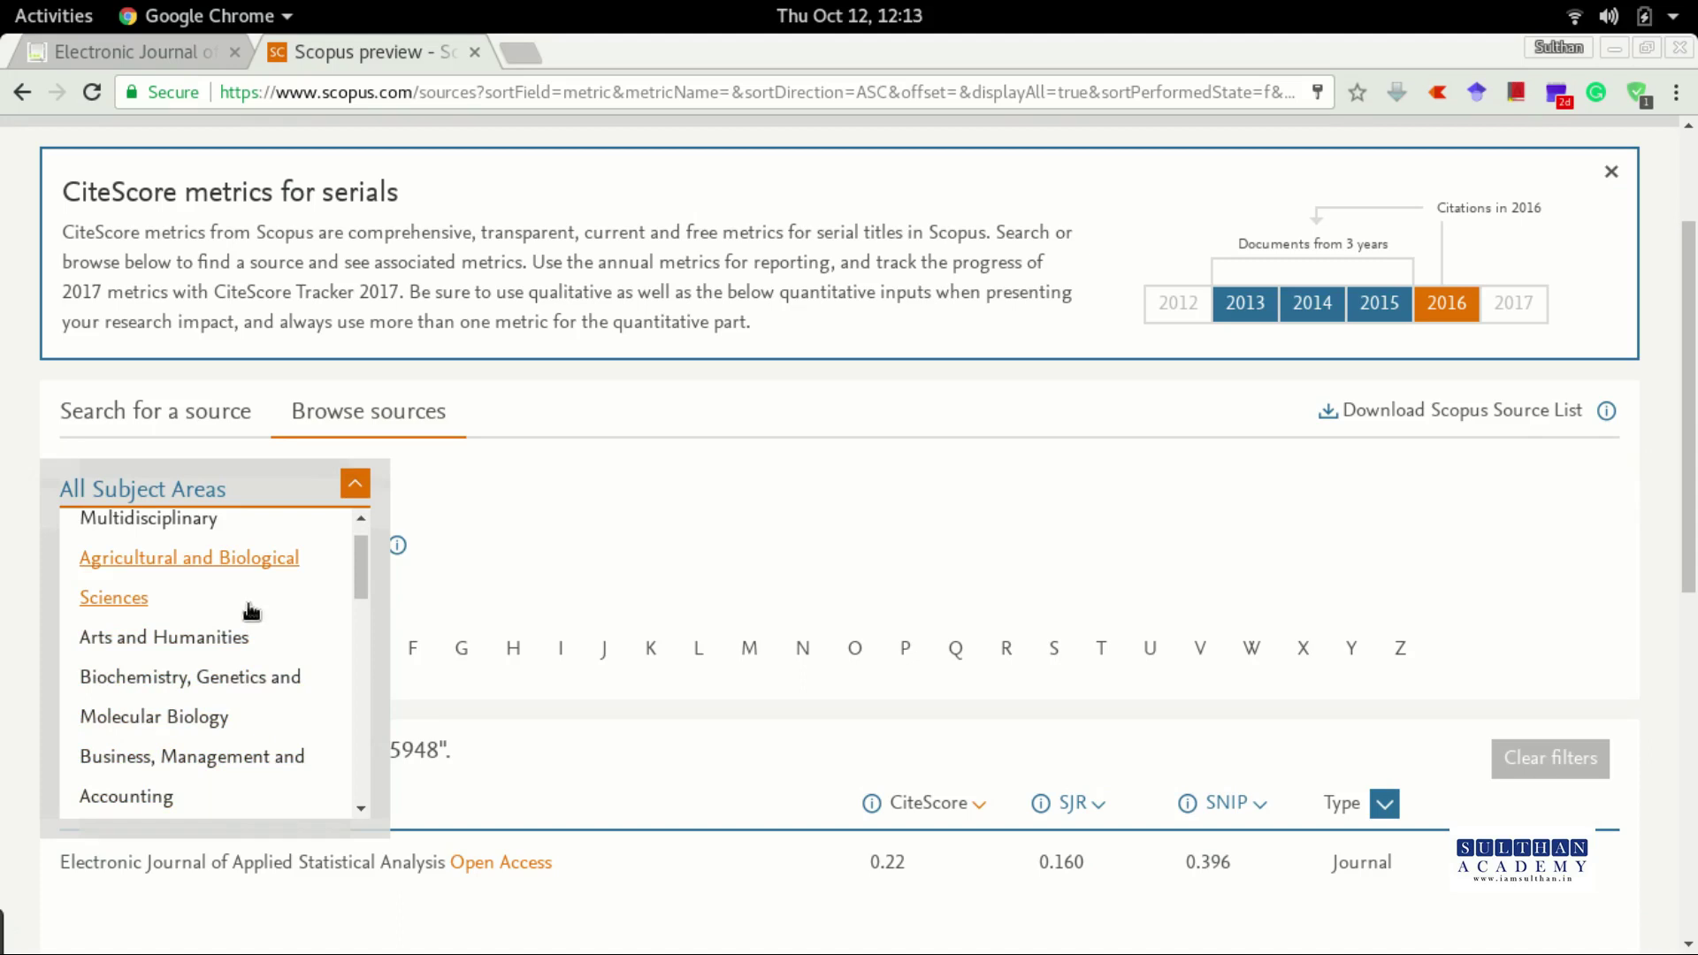
pyautogui.scroll(-1, 250, 610)
pyautogui.scroll(-1, 249, 611)
pyautogui.scroll(-1, 249, 611)
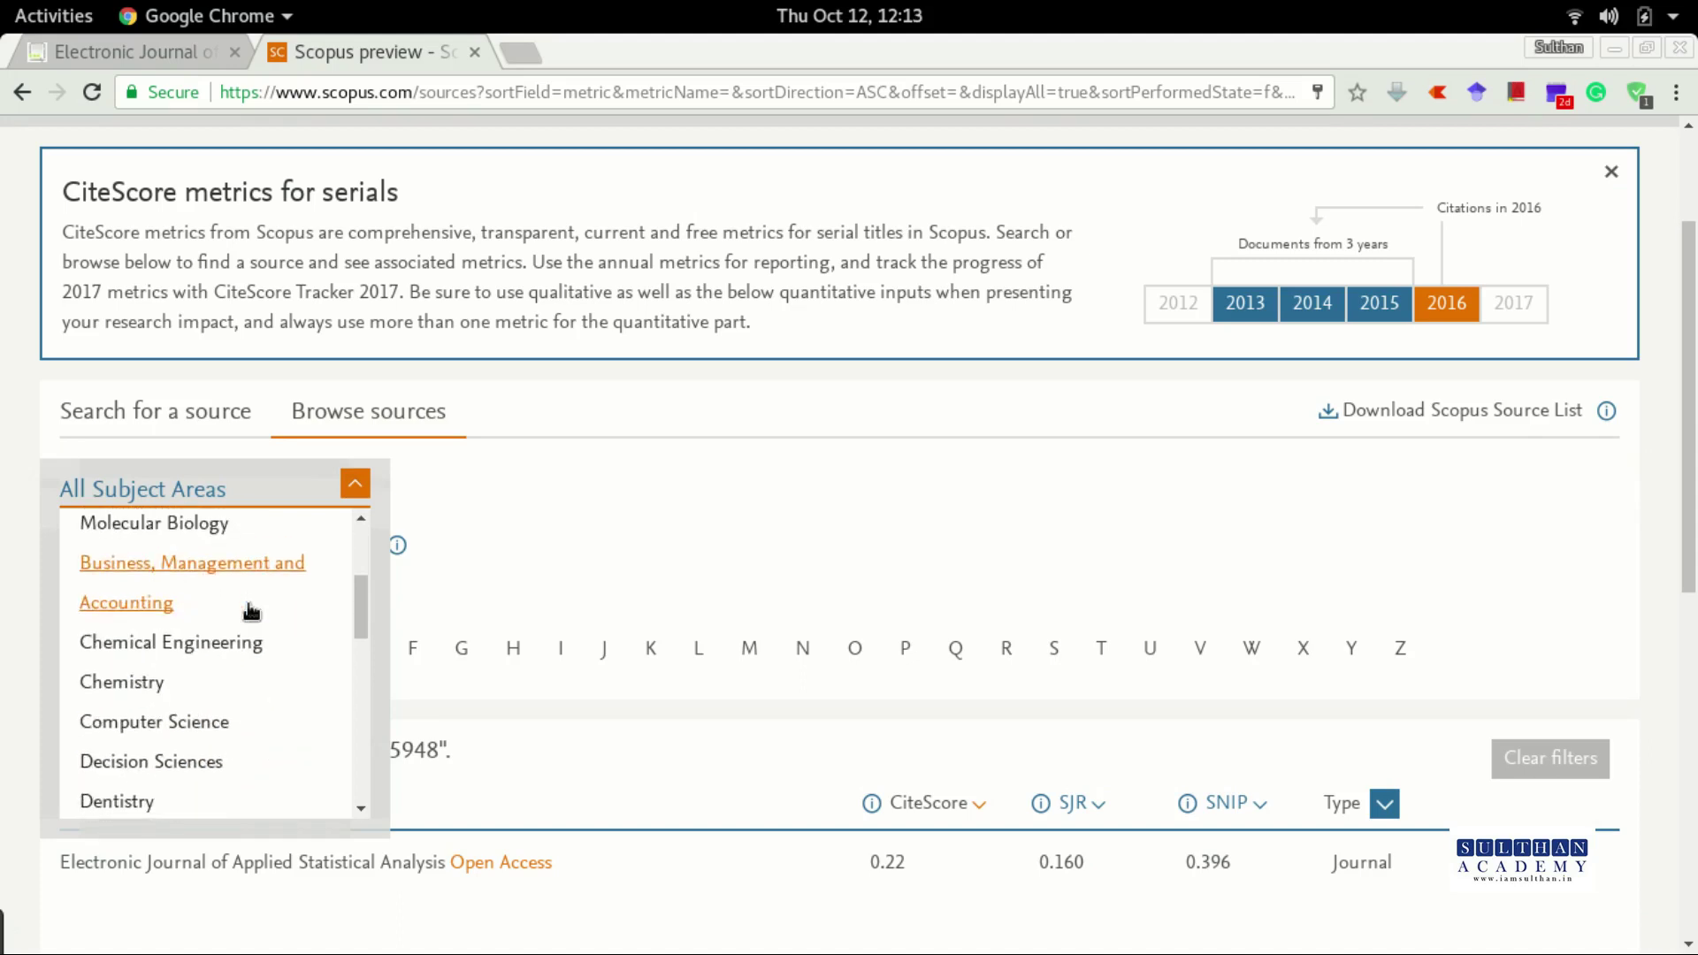
pyautogui.scroll(-1, 249, 611)
pyautogui.scroll(1, 250, 610)
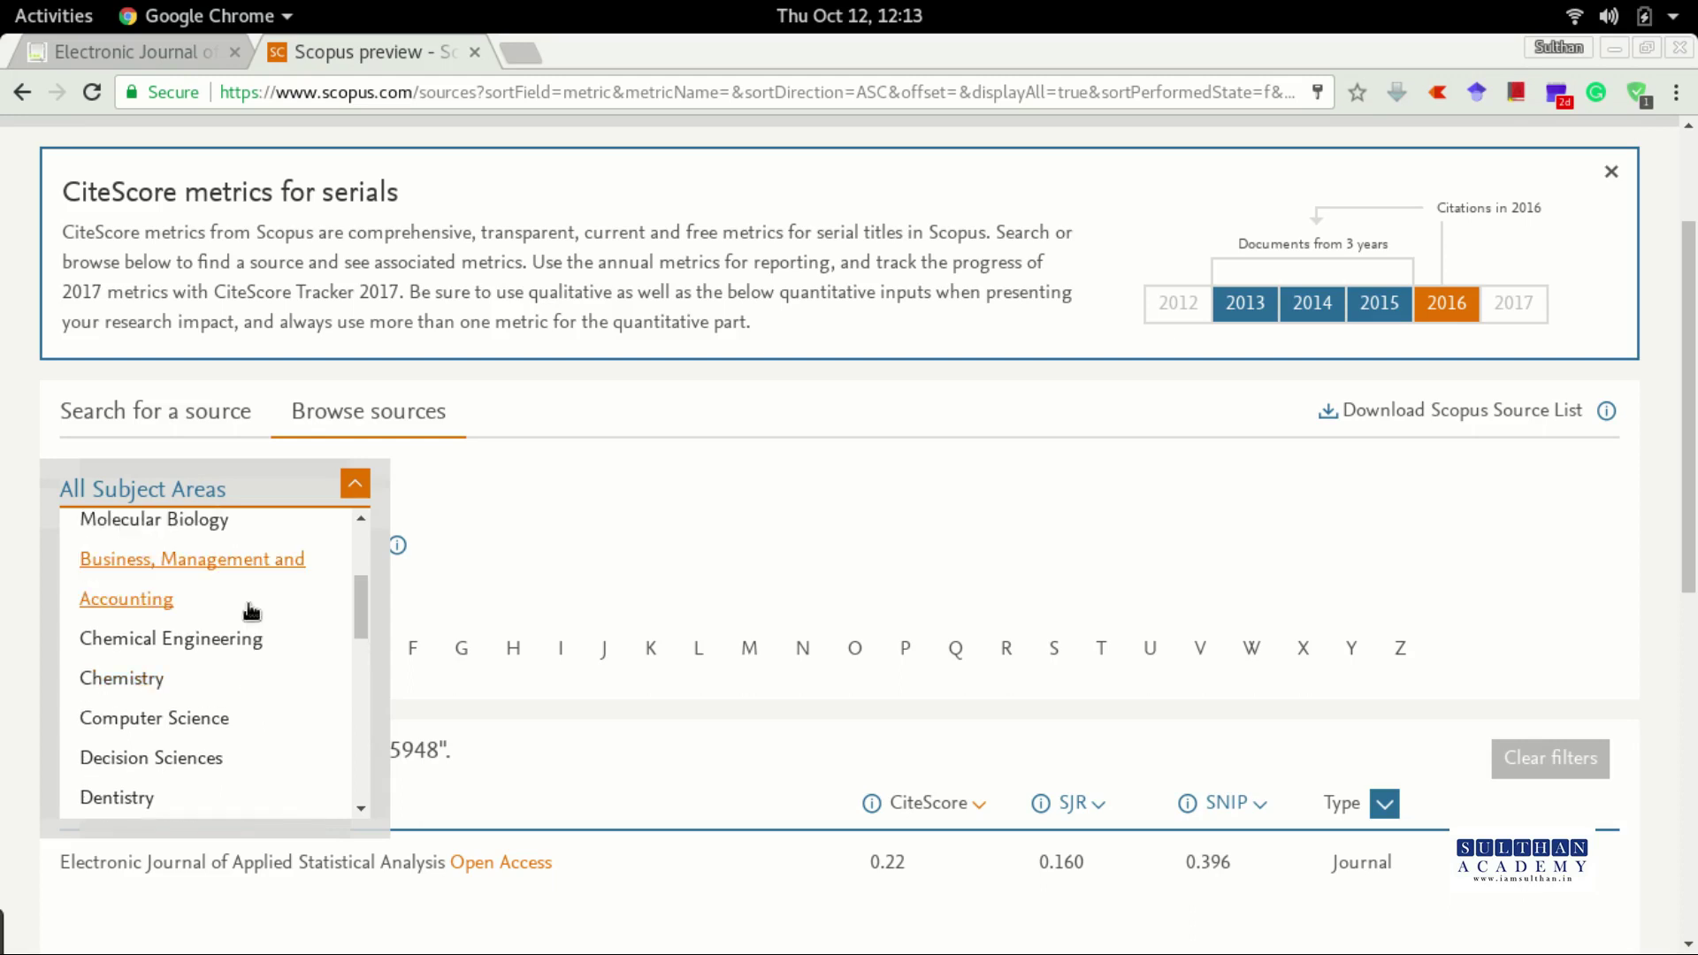
pyautogui.scroll(-1, 249, 612)
pyautogui.scroll(-1, 249, 610)
pyautogui.scroll(-1, 250, 610)
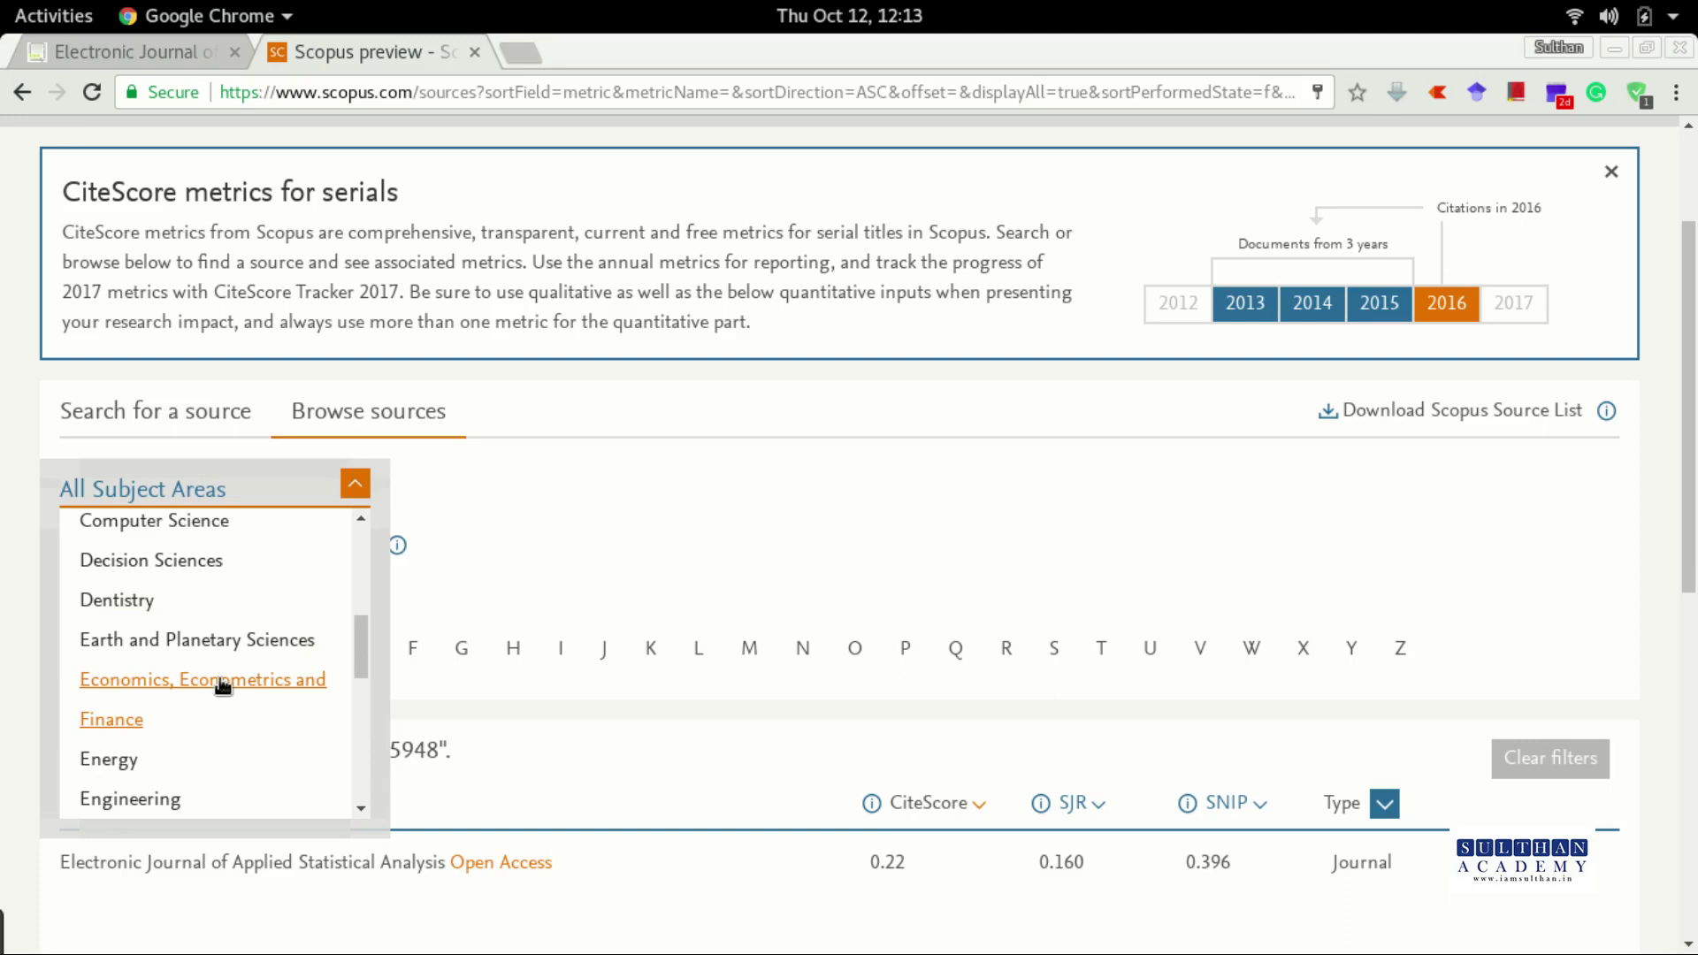
pyautogui.click(222, 686)
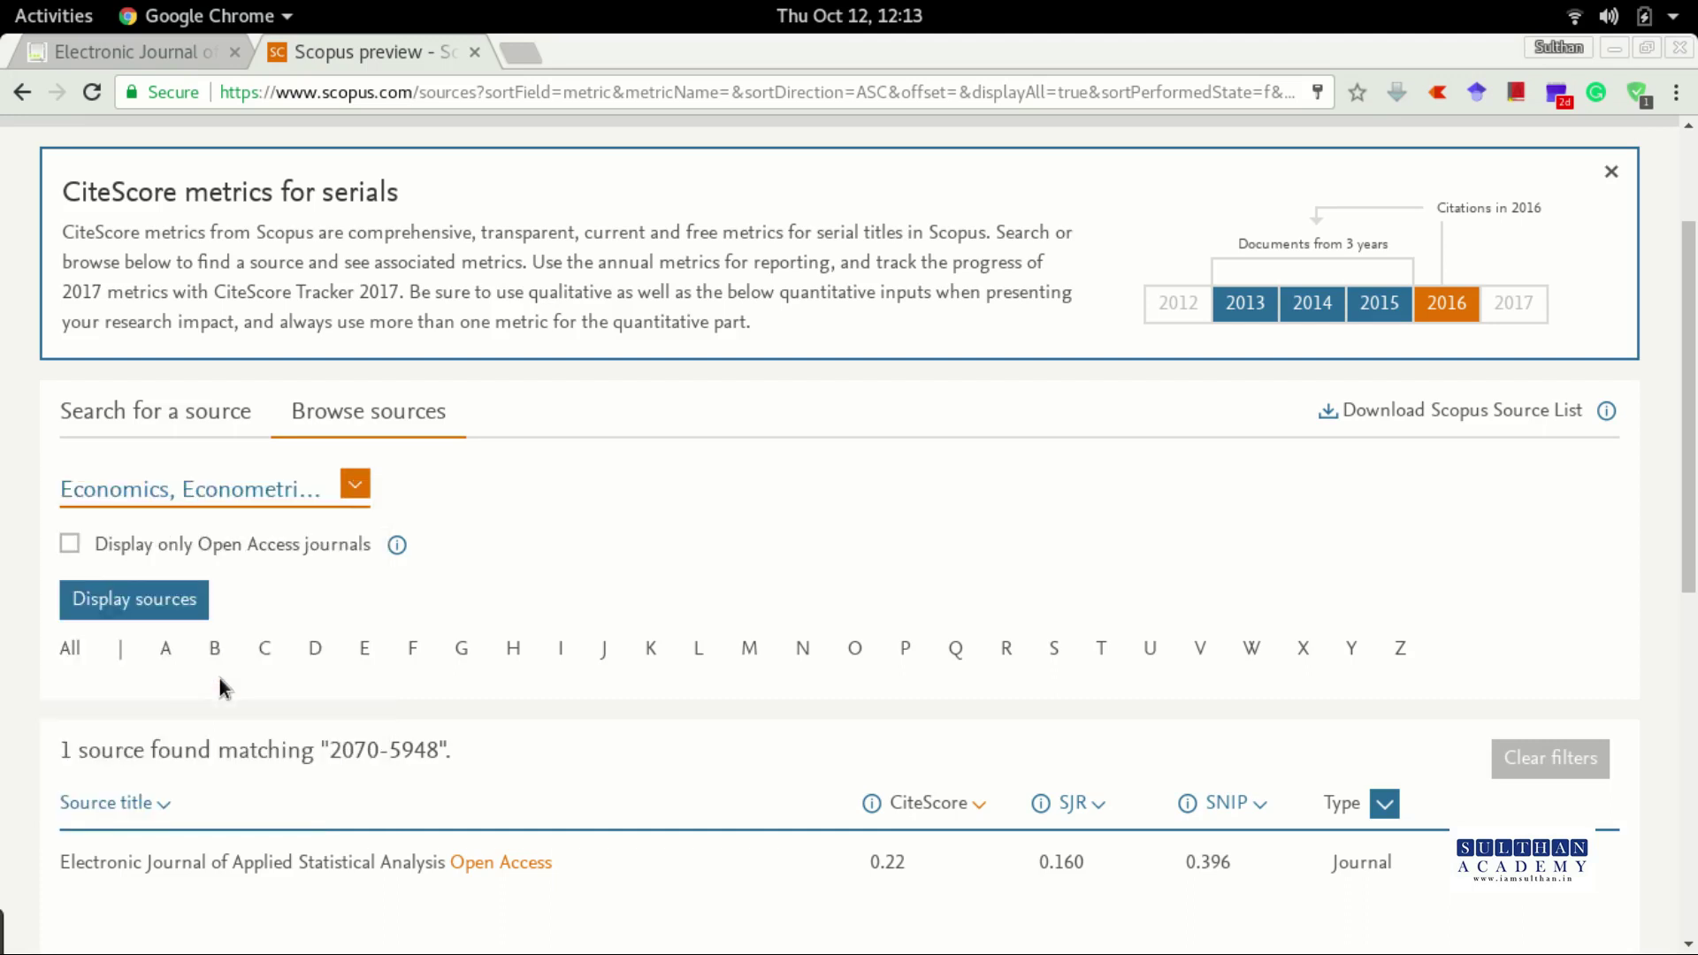
# Display the 1,043 Economics, Econometrics and Finance sources with CiteScore, SJR and SNIP
pyautogui.click(185, 604)
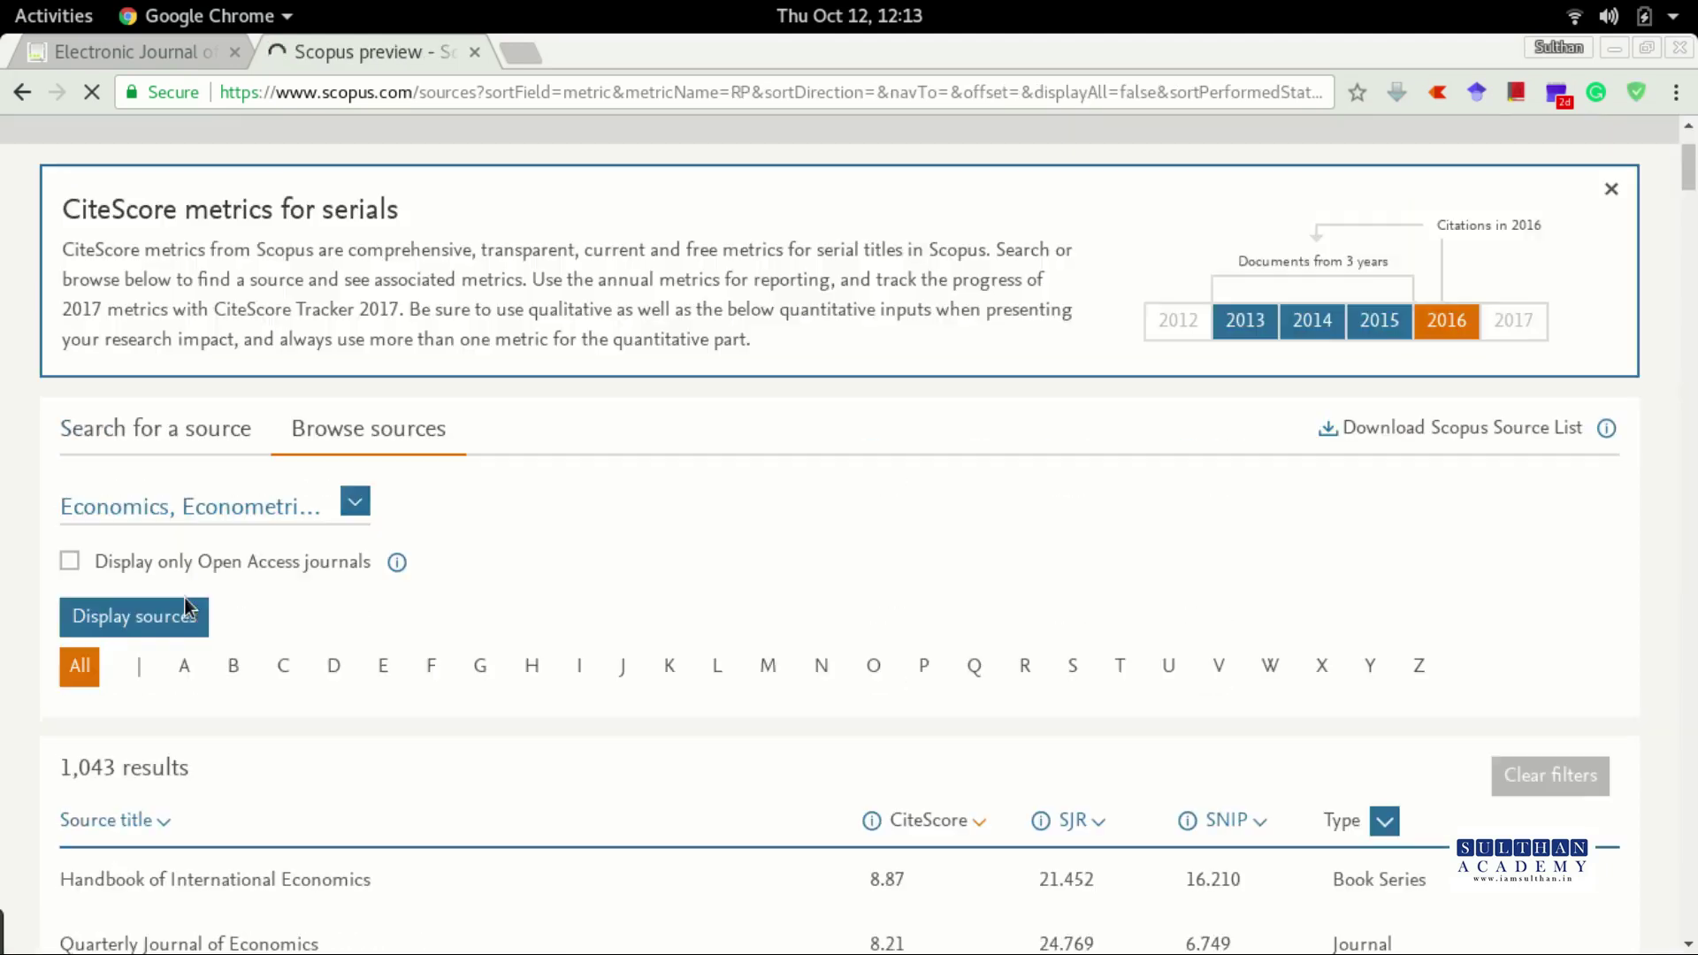
pyautogui.scroll(-1, 186, 603)
pyautogui.scroll(-1, 186, 604)
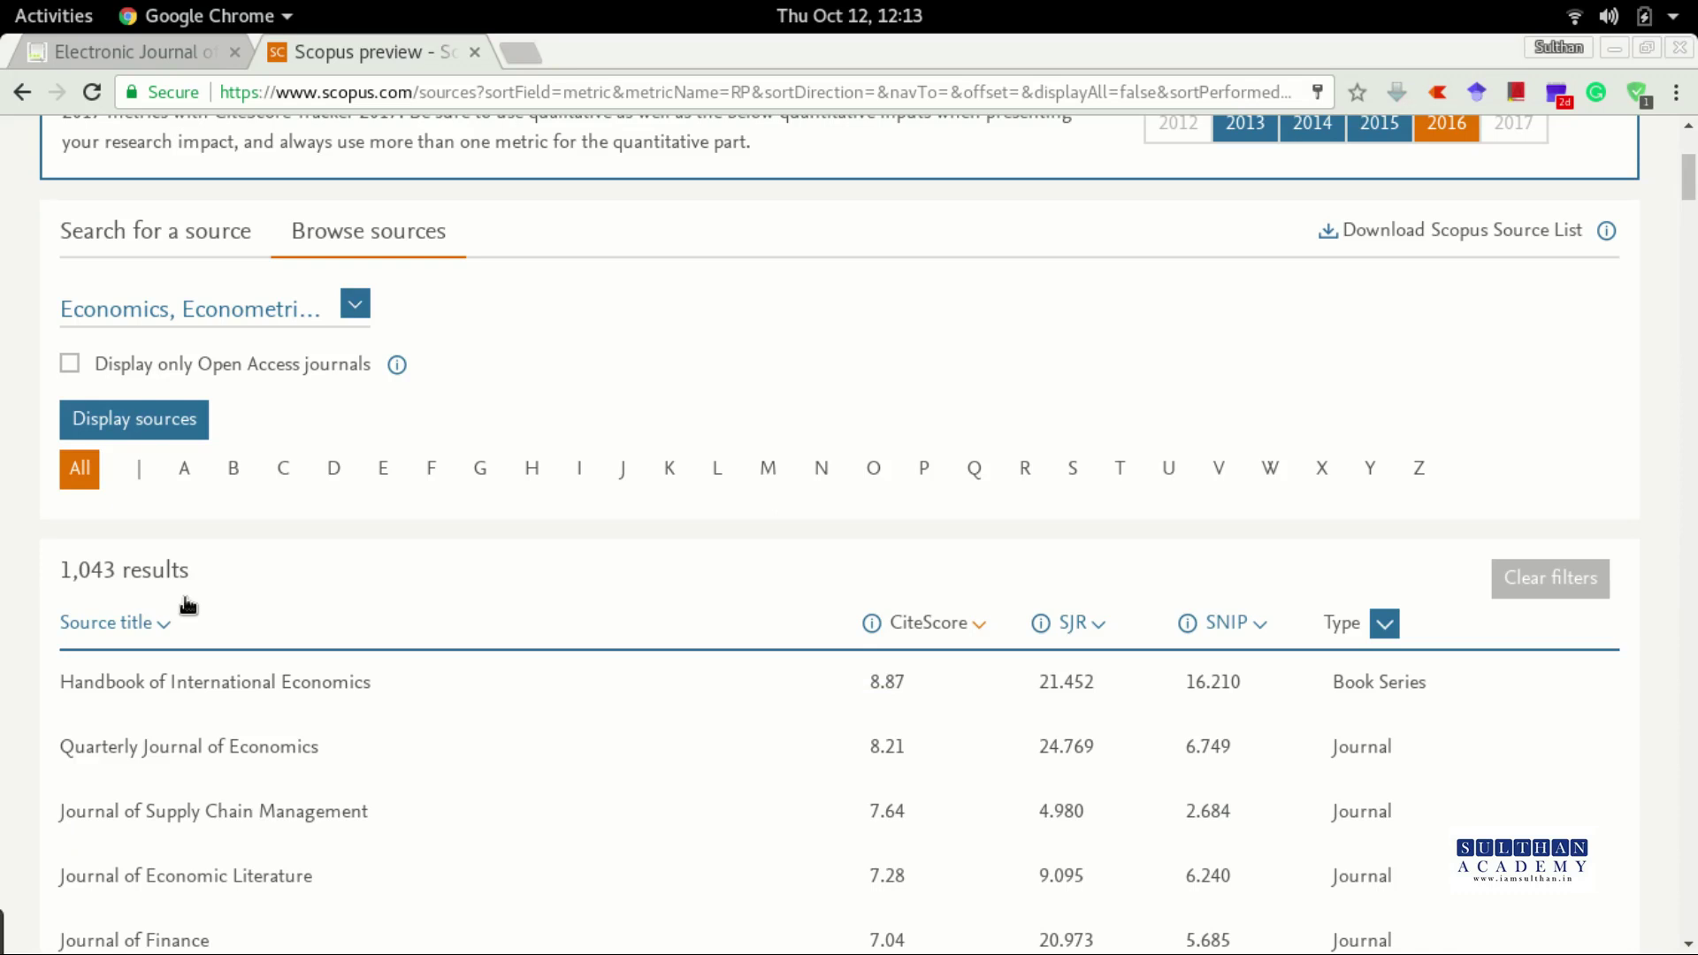
pyautogui.scroll(-4, 185, 604)
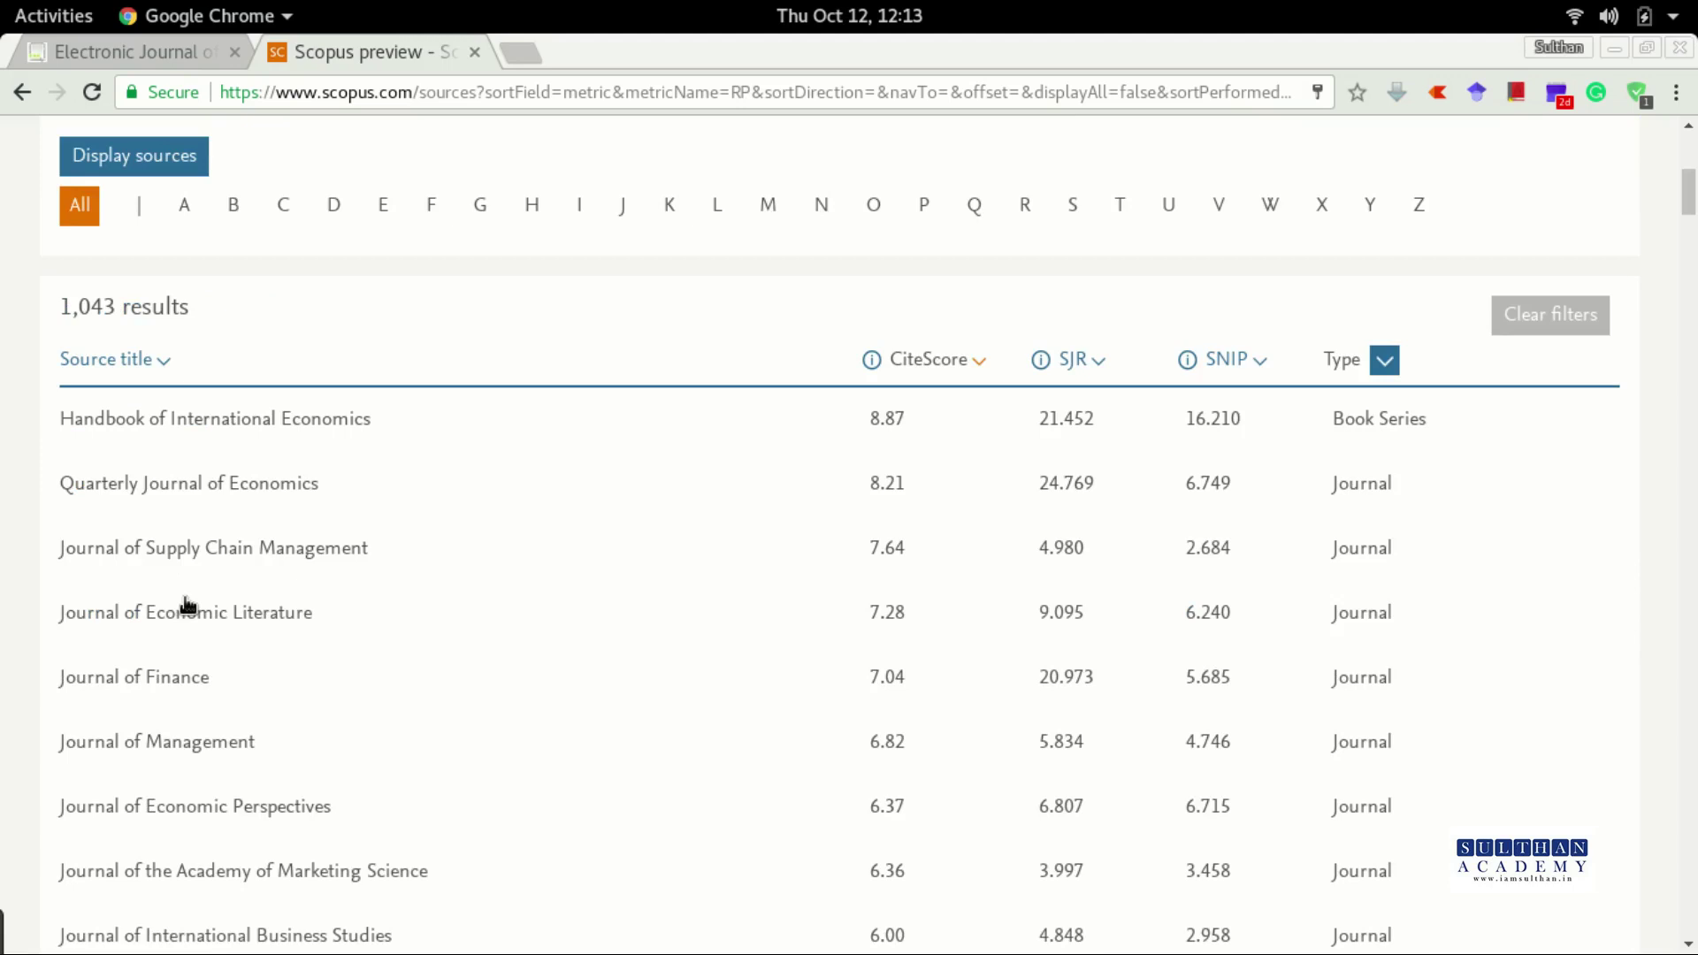
pyautogui.scroll(-1, 186, 604)
pyautogui.scroll(-1, 186, 604)
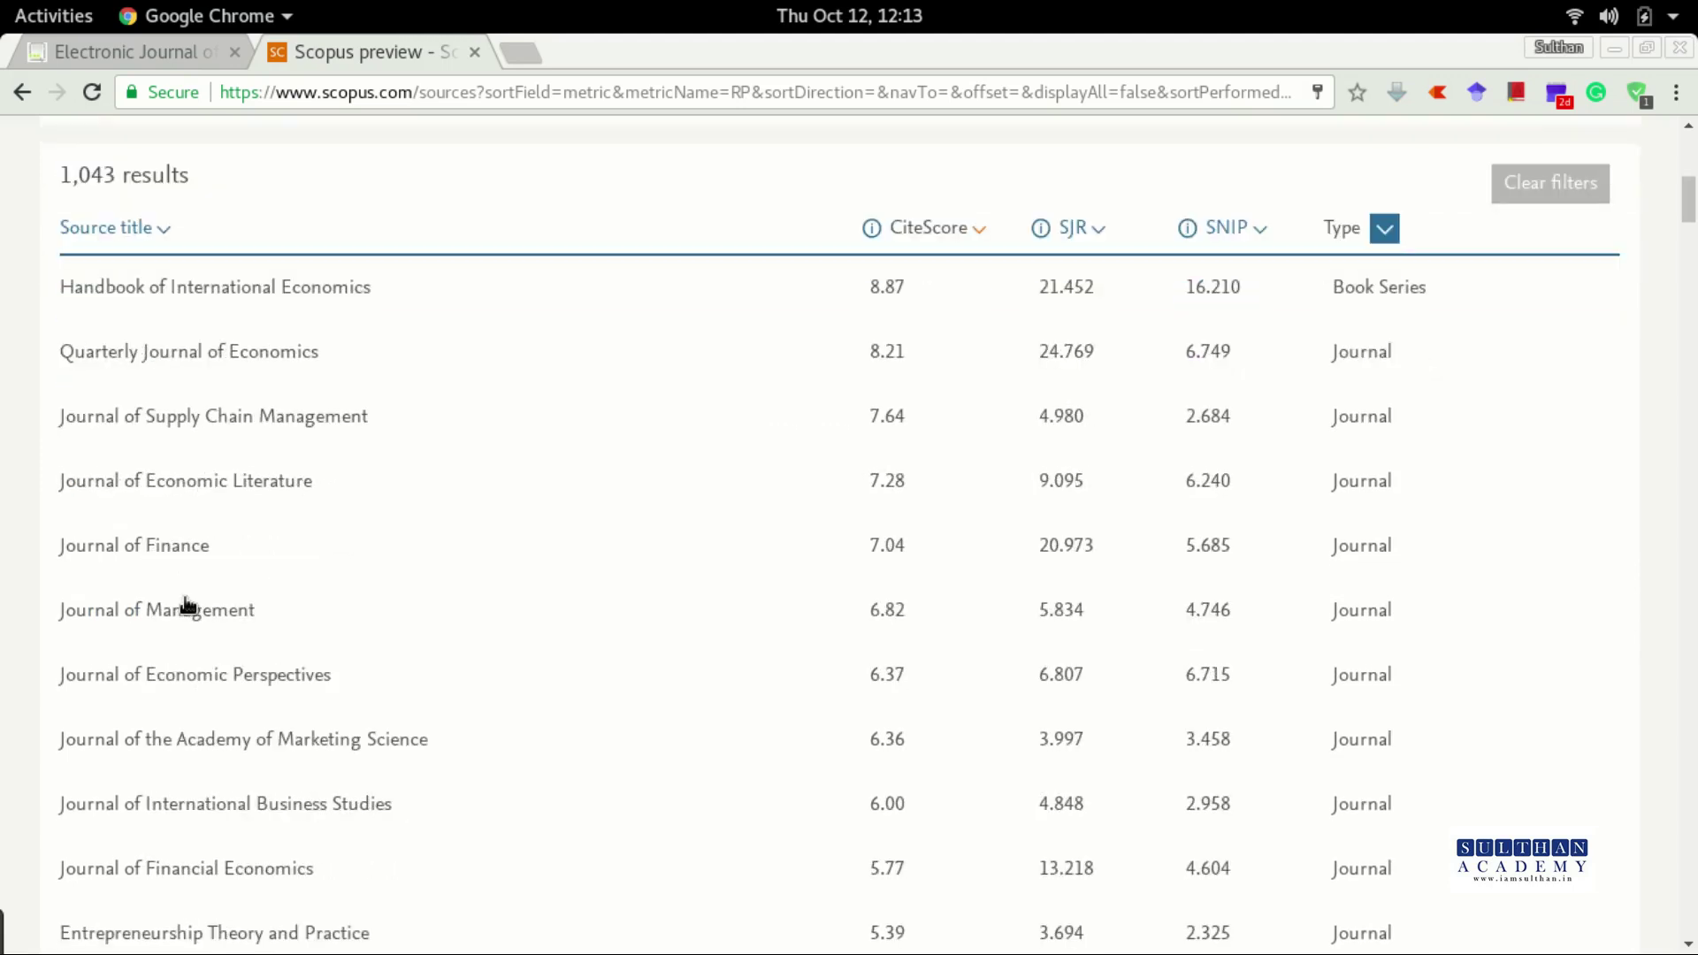